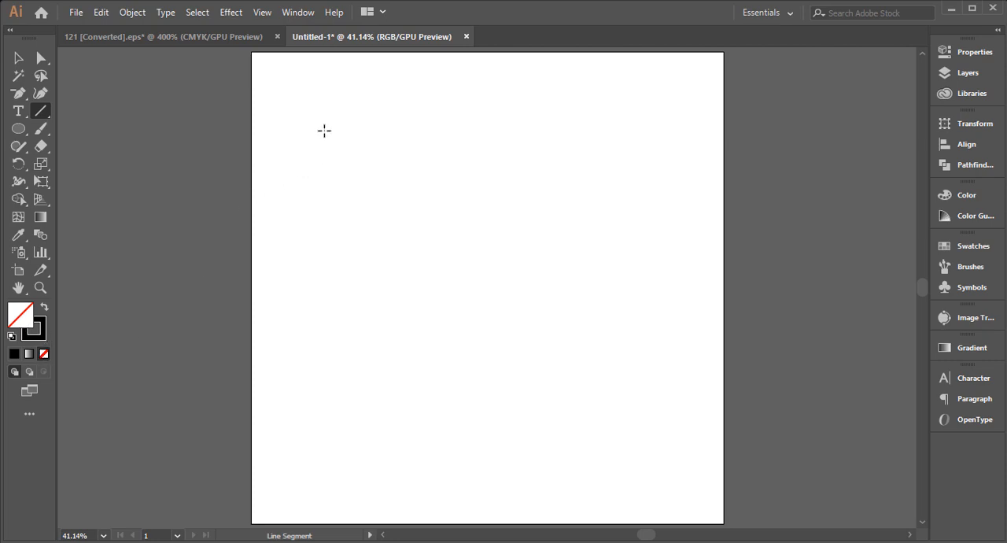
Draw a tall vertical line, duplicate it into a row of ten evenly spaced lines, and move the row towards the artboard's centre
left_click_drag(324, 130, 318, 472)
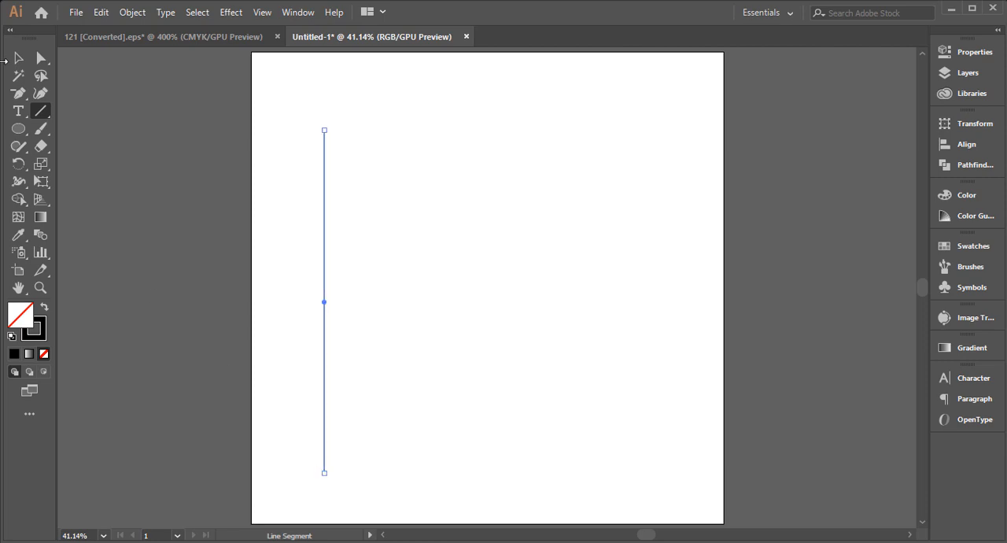
left_click(18, 59)
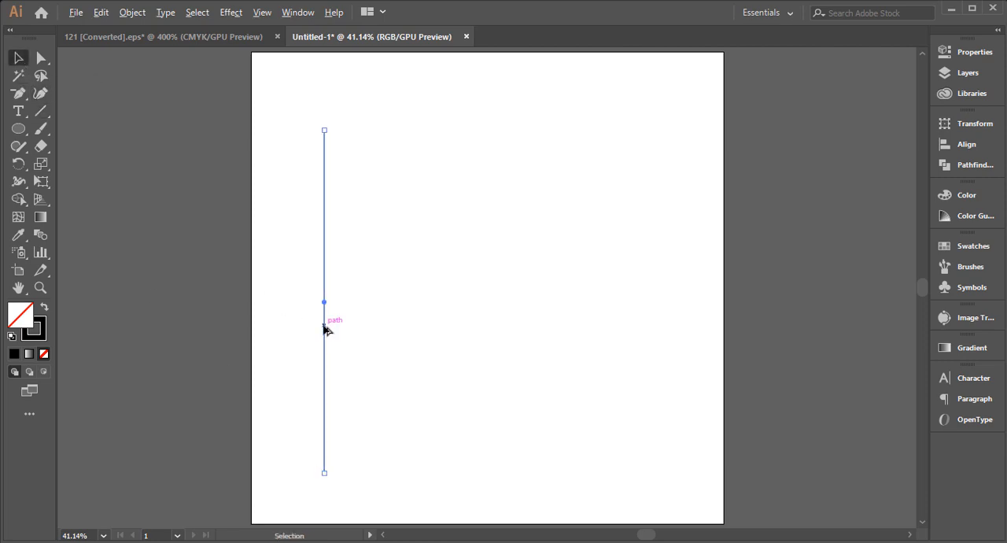
left_click_drag(324, 330, 350, 334)
key("ctrl+d")
key("ctrl+d")
key("ctrl+d")
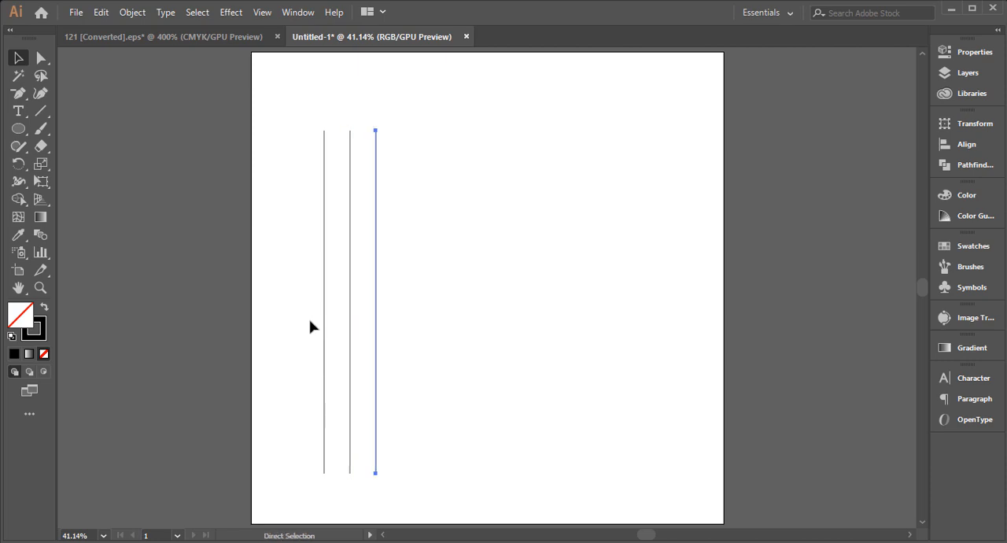
key("ctrl+d")
key("ctrl+d")
key("ctrl+d")
key("ctrl+d")
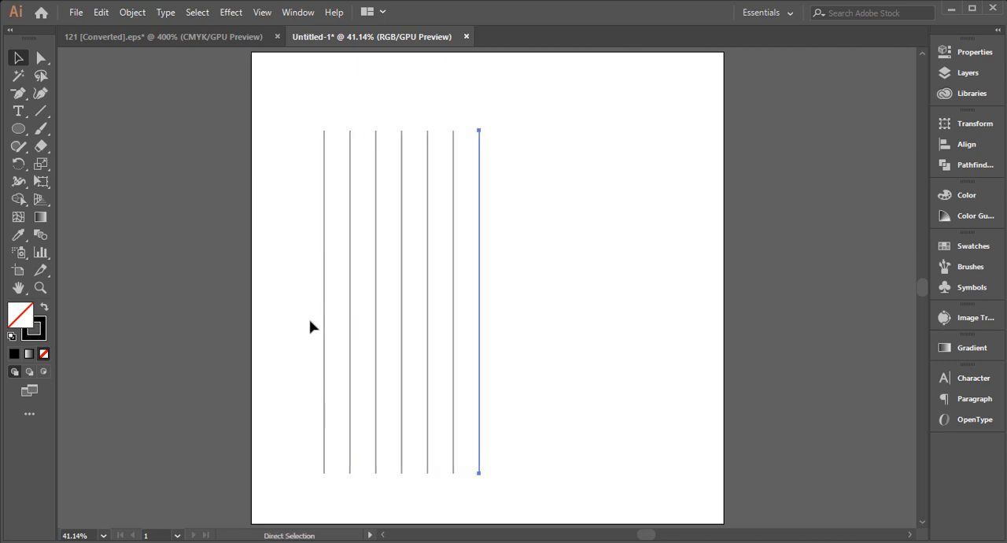
key("ctrl+d")
left_click_drag(300, 307, 657, 413)
left_click_drag(430, 321, 456, 315)
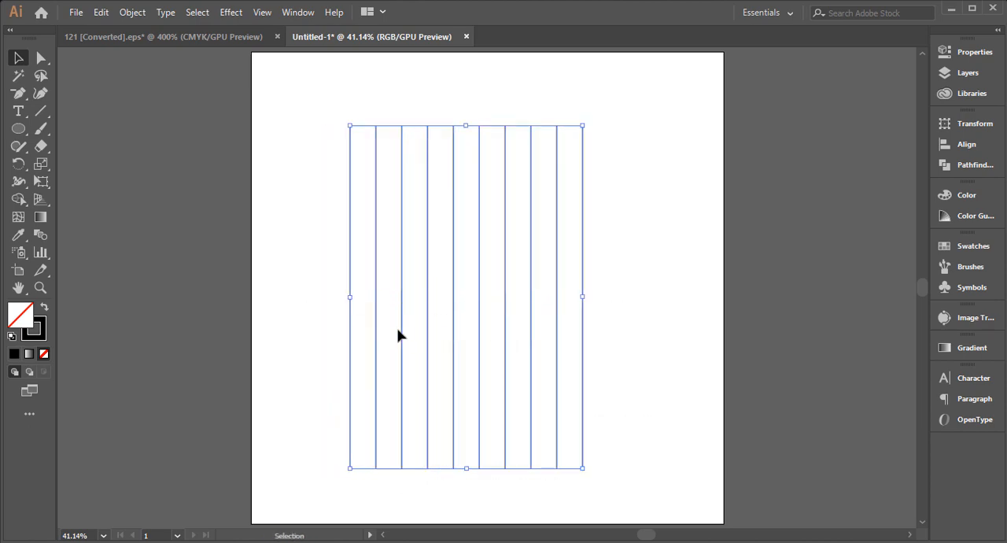
Copy the ten vertical lines, paste them in front, and rotate the copy 90 degrees to form a square grid
left_click(101, 12)
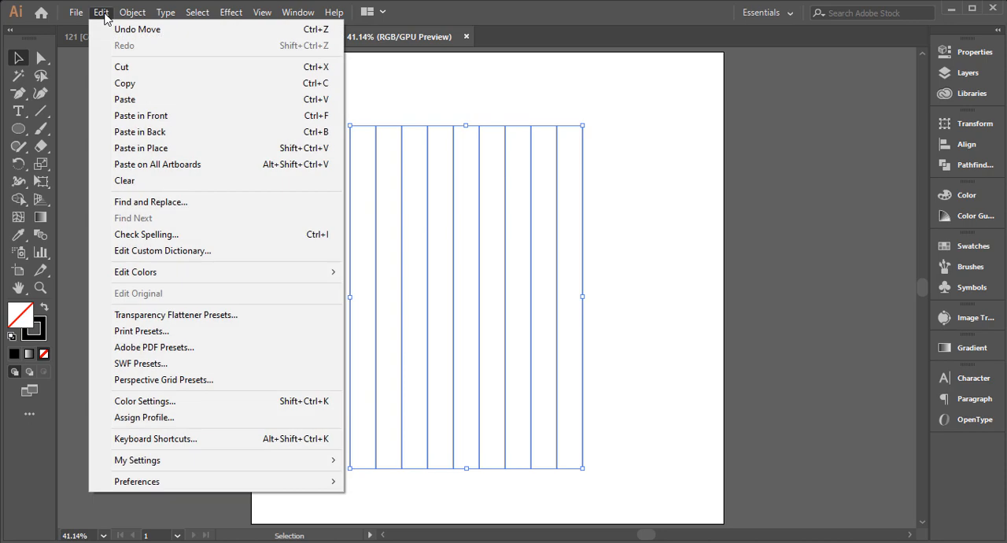
left_click(126, 87)
left_click(103, 16)
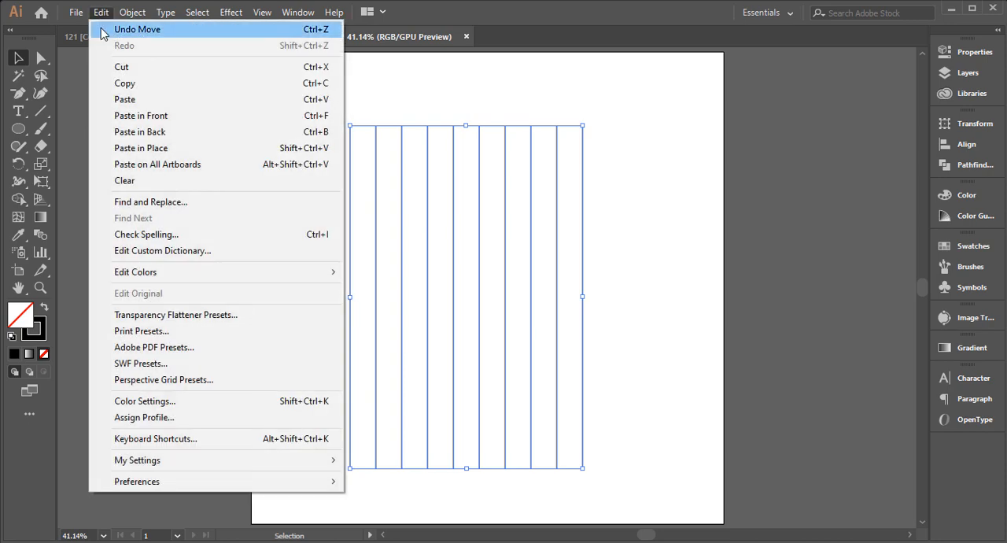
left_click(141, 116)
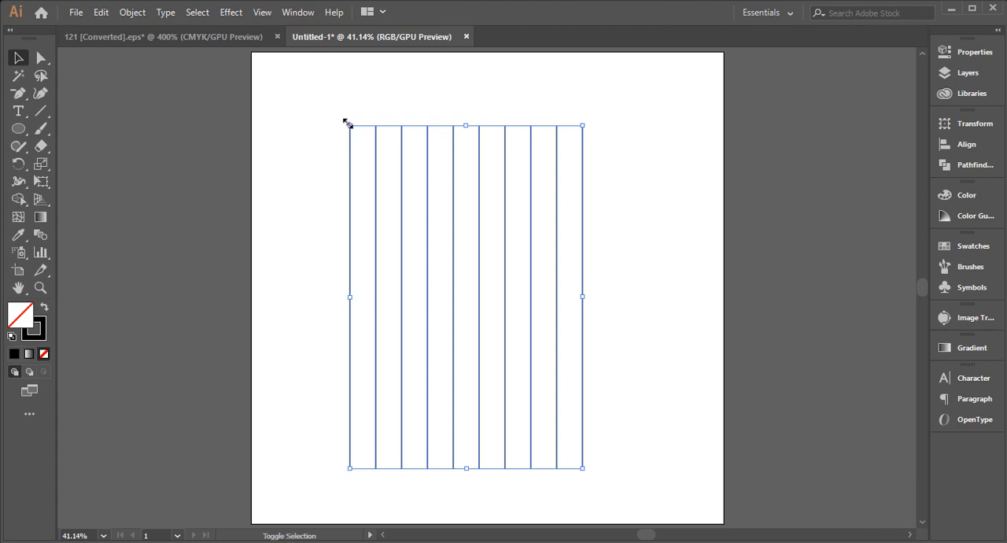
left_click_drag(344, 118, 575, 221)
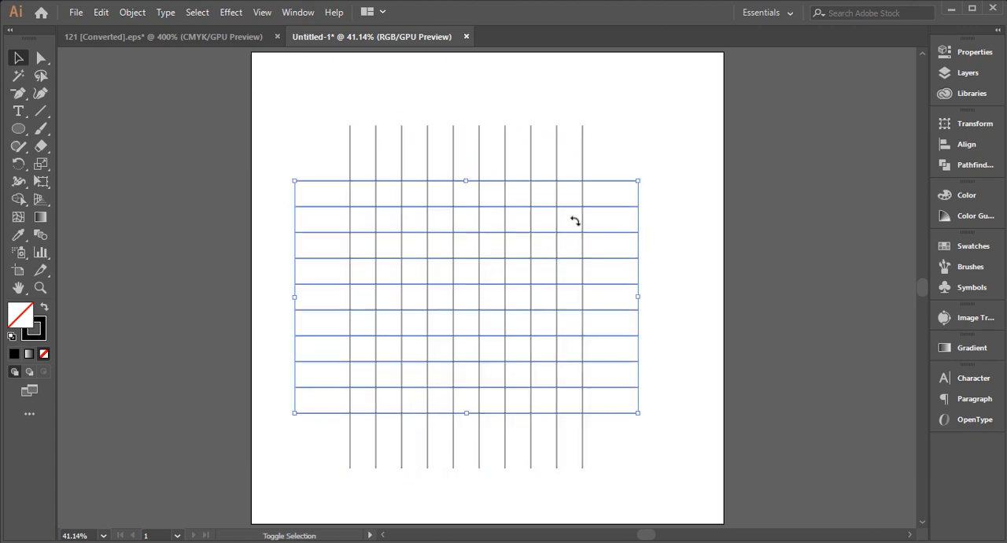
left_click(275, 250)
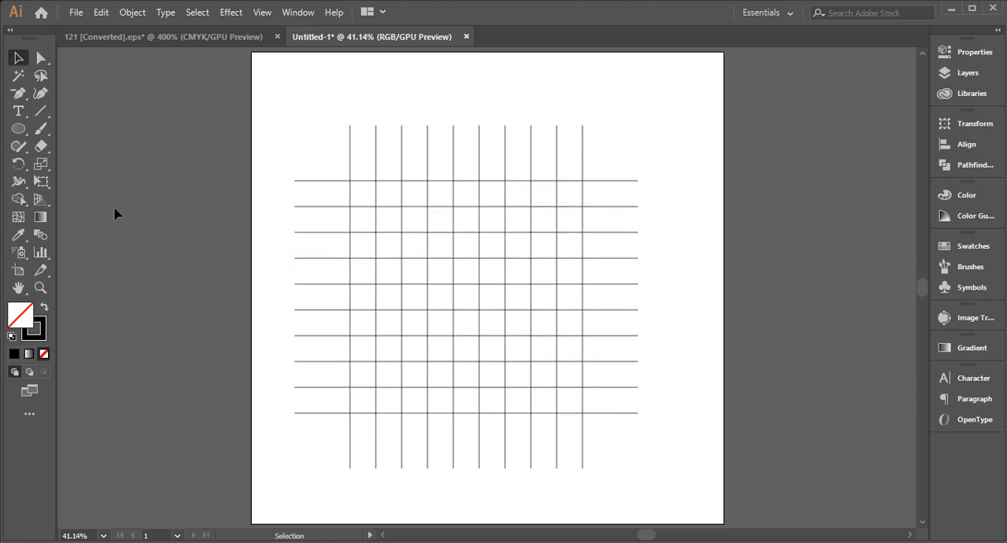
Draw a circle four grid cells wide centred on the grid's middle intersection, and move it up by one cell
left_click(19, 131)
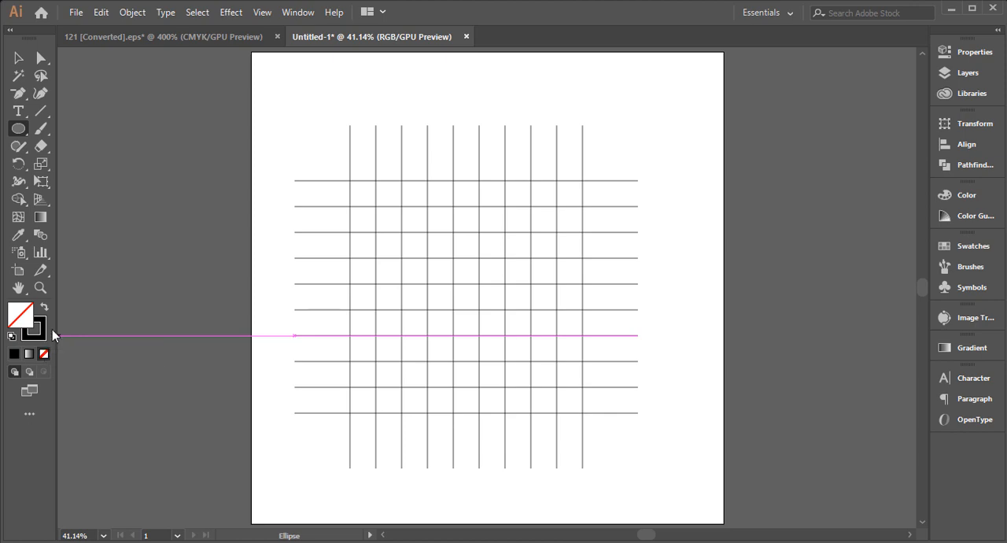
left_click_drag(19, 129, 68, 167)
left_click(487, 269, "ctrl+space")
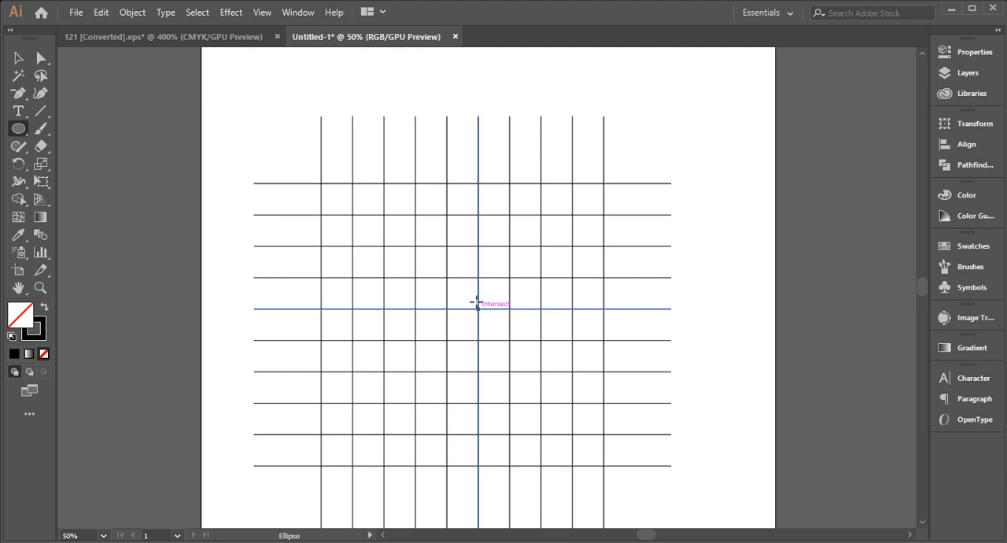
left_click_drag(477, 307, 542, 367)
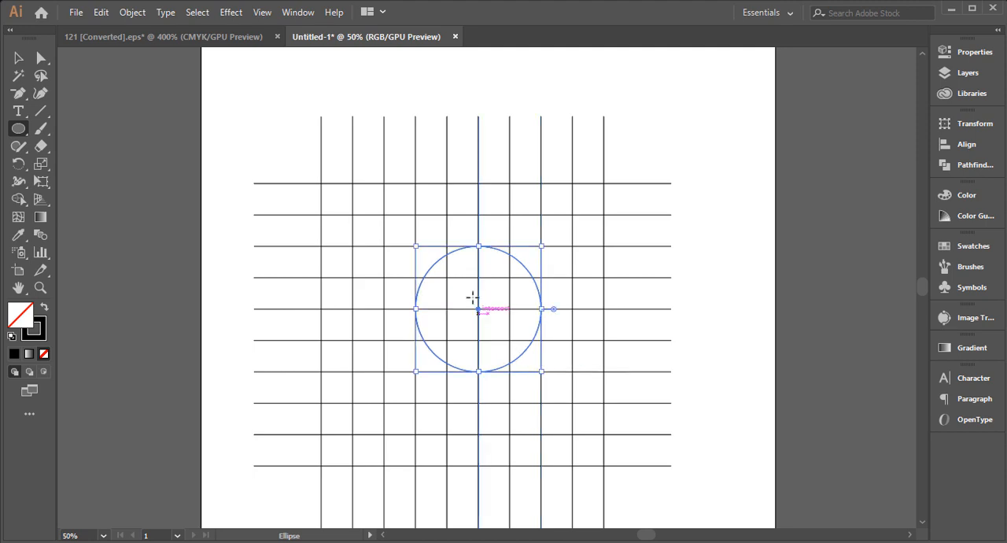
left_click(19, 58)
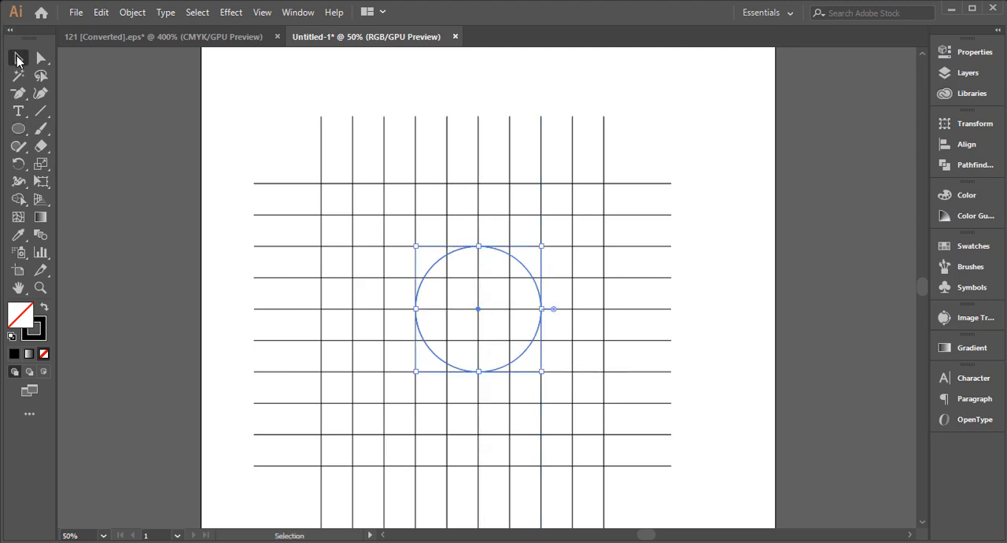
left_click_drag(455, 250, 457, 219)
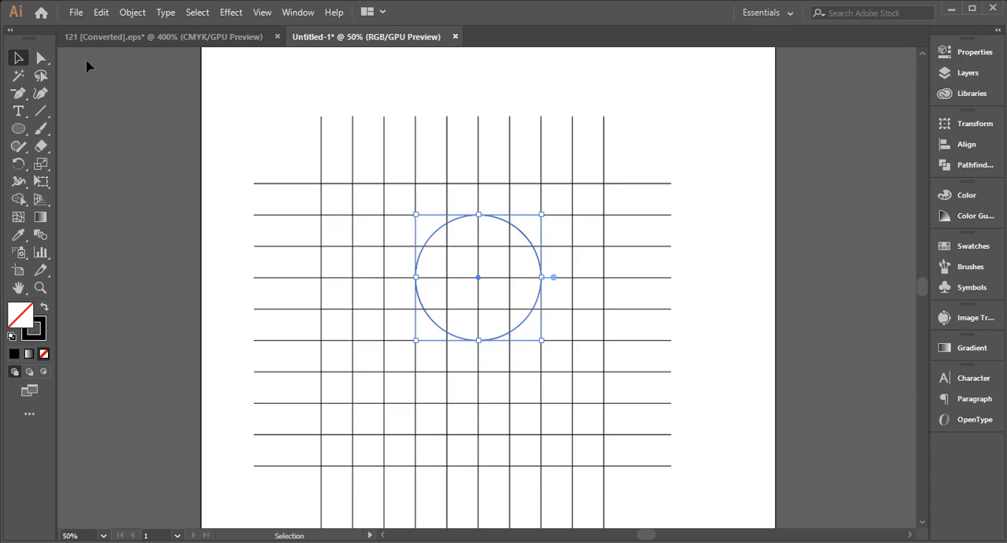
Paste a copy of the circle in front and scale it about its centre to two grid cells wide
left_click(100, 13)
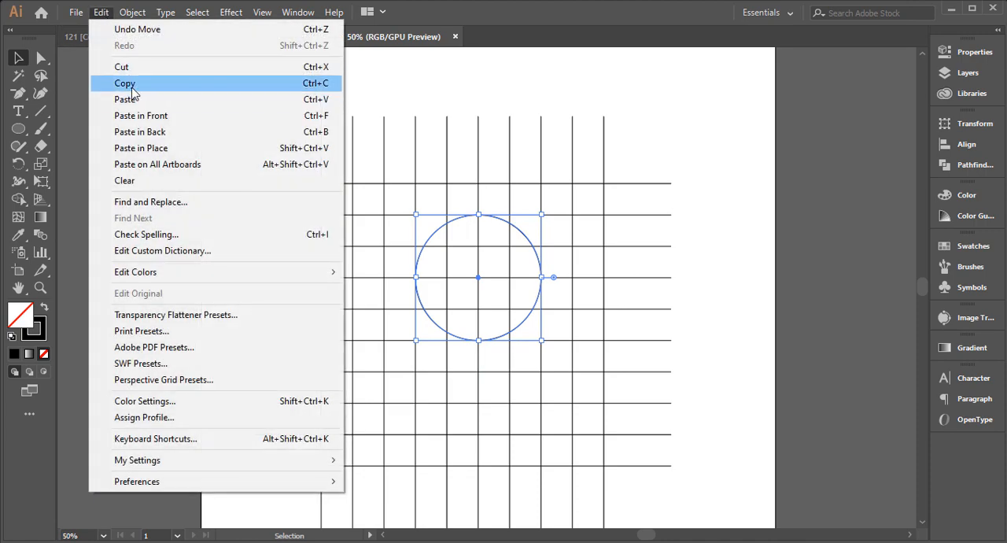
left_click(131, 88)
left_click(101, 13)
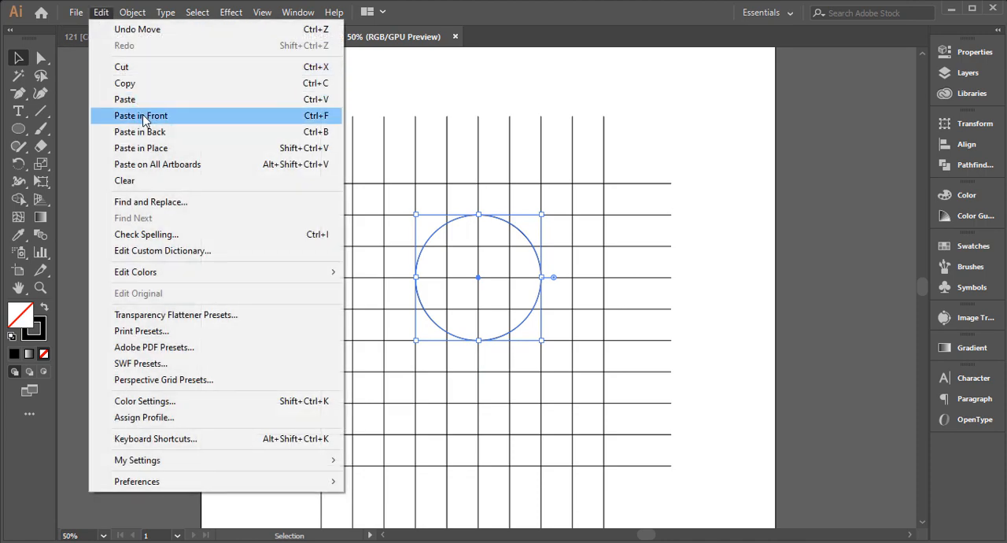
left_click(97, 117)
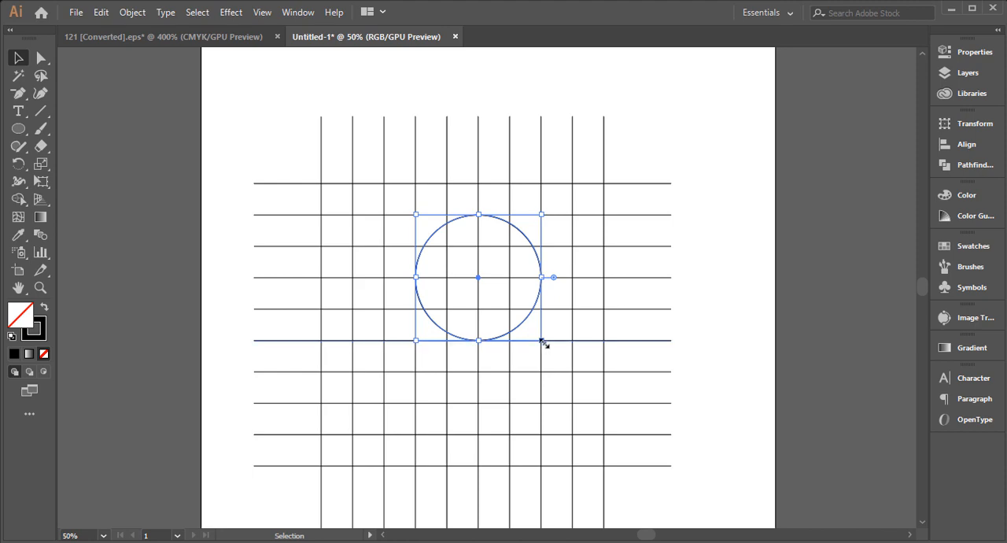
left_click_drag(542, 341, 510, 308)
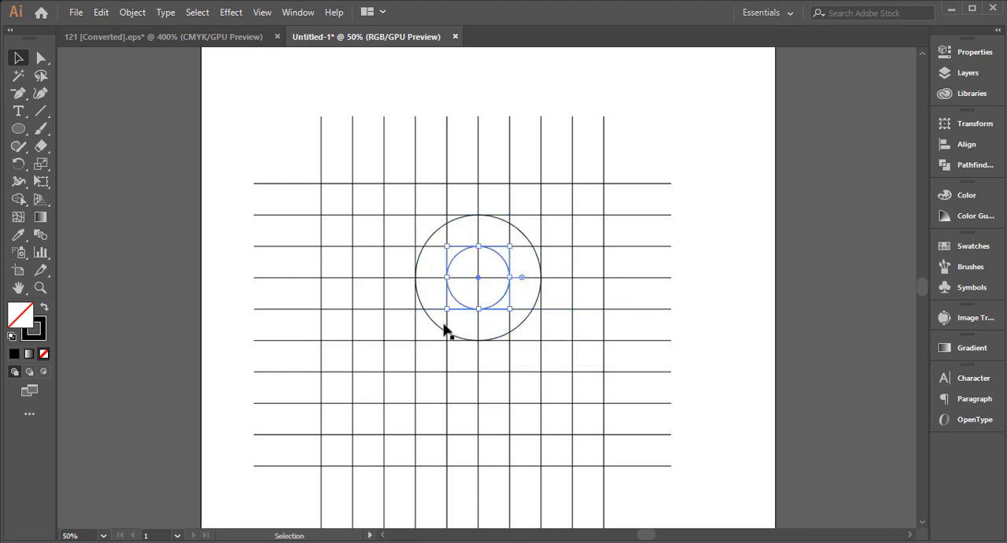
Copy both concentric circles, paste them in front, and move the one pair straight down by three grid cells
left_click(422, 309, "shift")
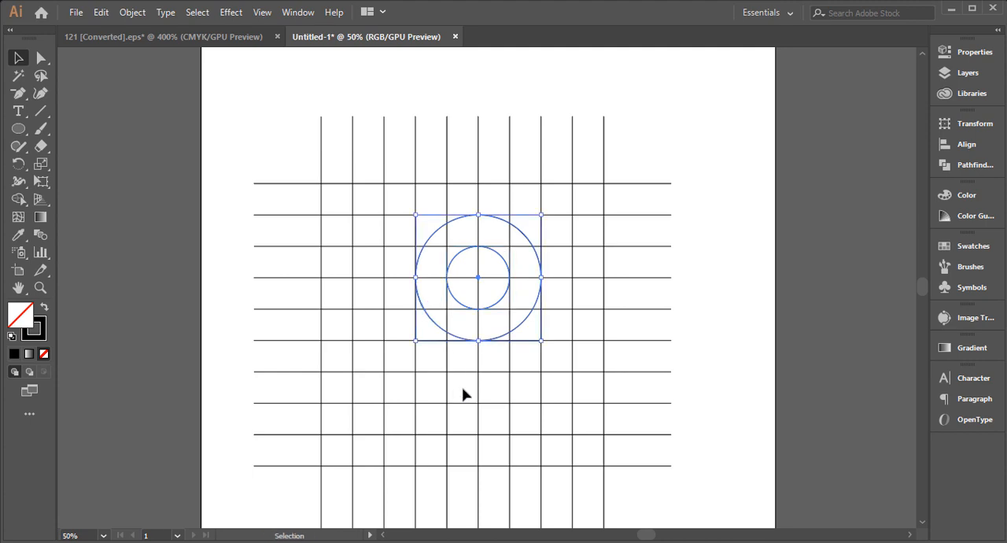
left_click(103, 13)
left_click(130, 84)
left_click(102, 13)
left_click(138, 118)
key("shift")
left_click(438, 329, "shift")
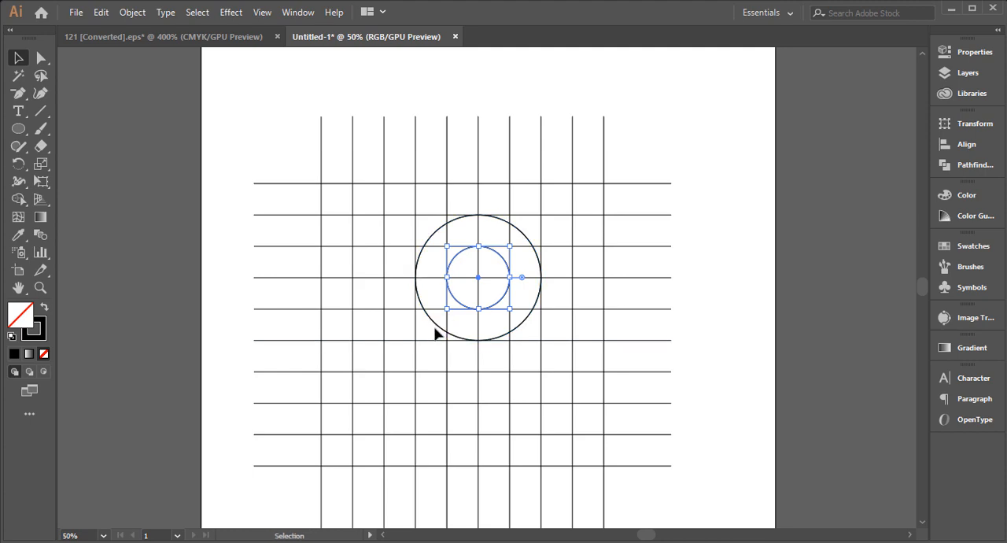
left_click(435, 331, "shift")
left_click_drag(438, 326, 425, 419)
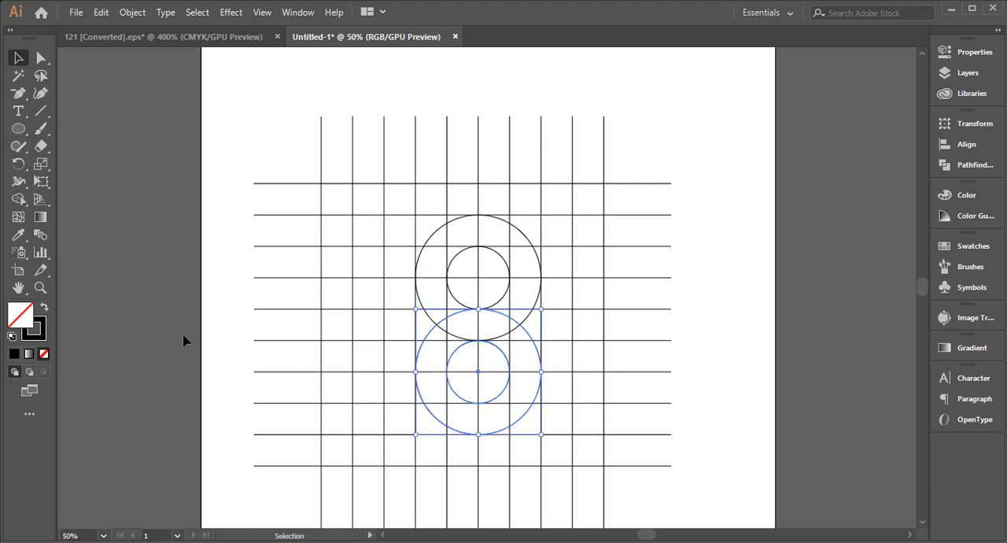
left_click(164, 310)
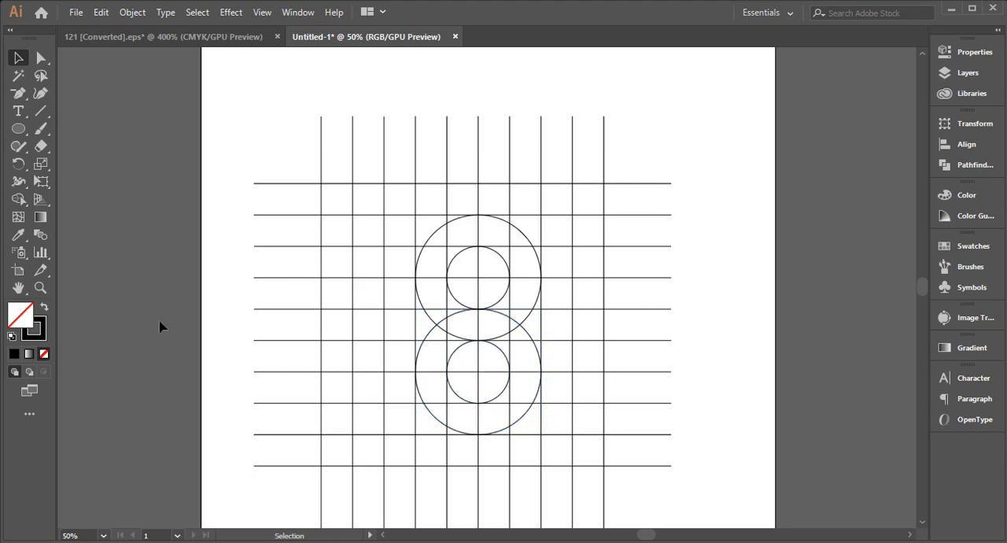
Copy the upper small circle in place and move the copy up one grid cell to touch the large circle's top
left_click(461, 307)
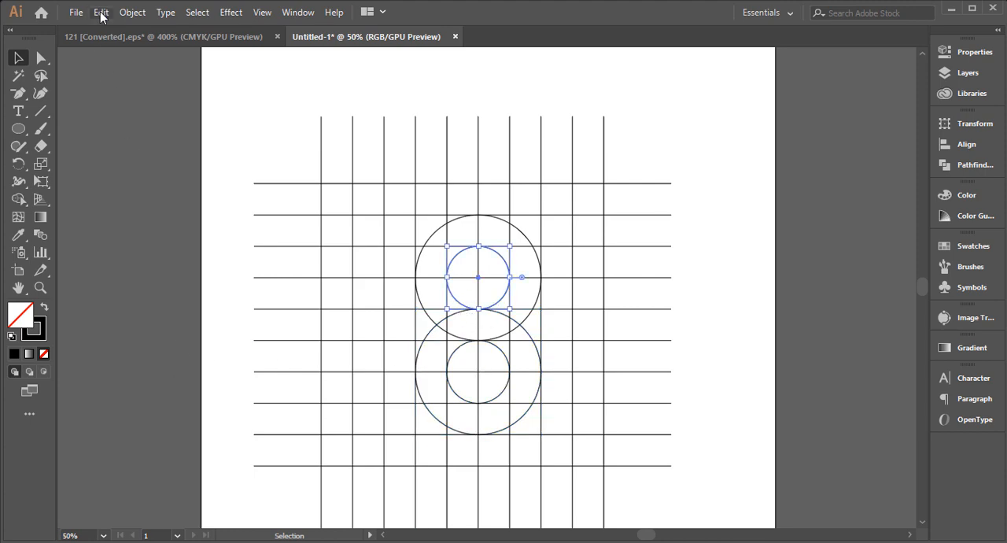
left_click(100, 11)
left_click(131, 82)
left_click(109, 15)
left_click(146, 118)
left_click_drag(458, 261, 461, 228)
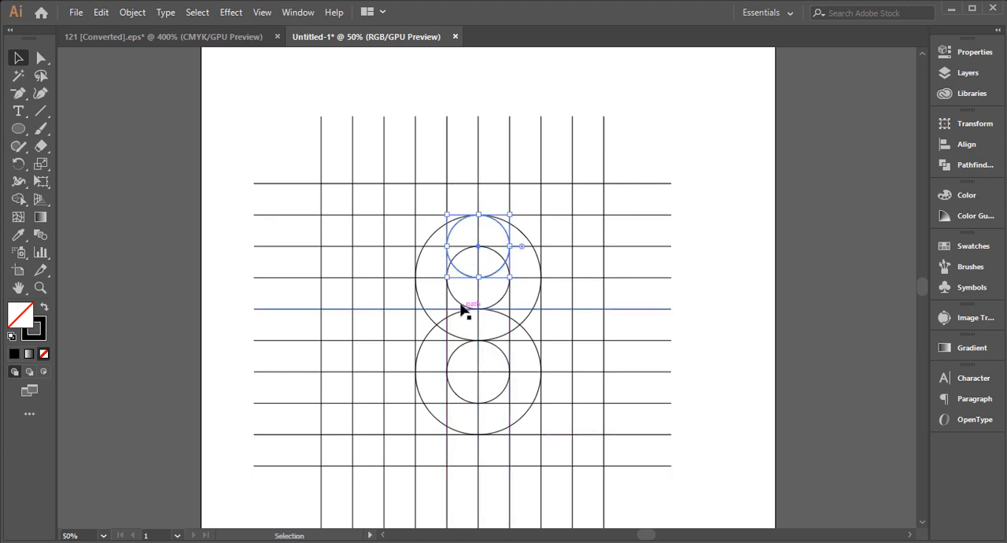
Paste another copy of the upper small circle in front and move it two grid cells down, inside the lower large circle's top
left_click(100, 13)
left_click(144, 118)
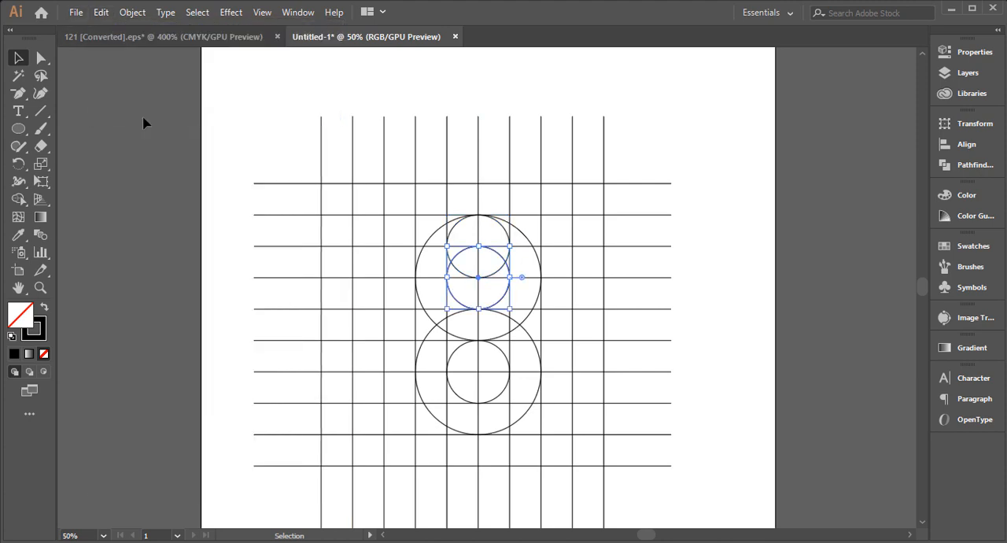
left_click_drag(454, 304, 452, 367)
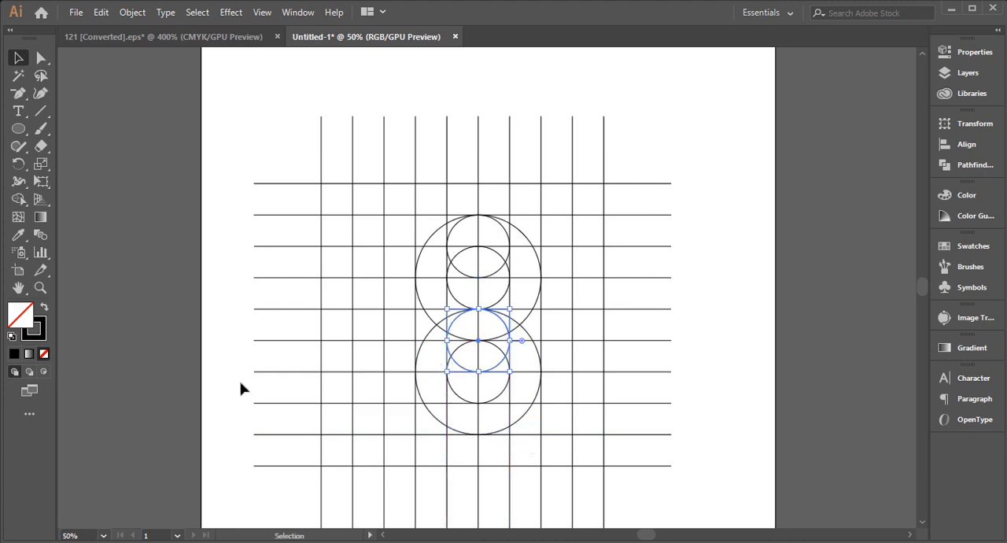
left_click(166, 333)
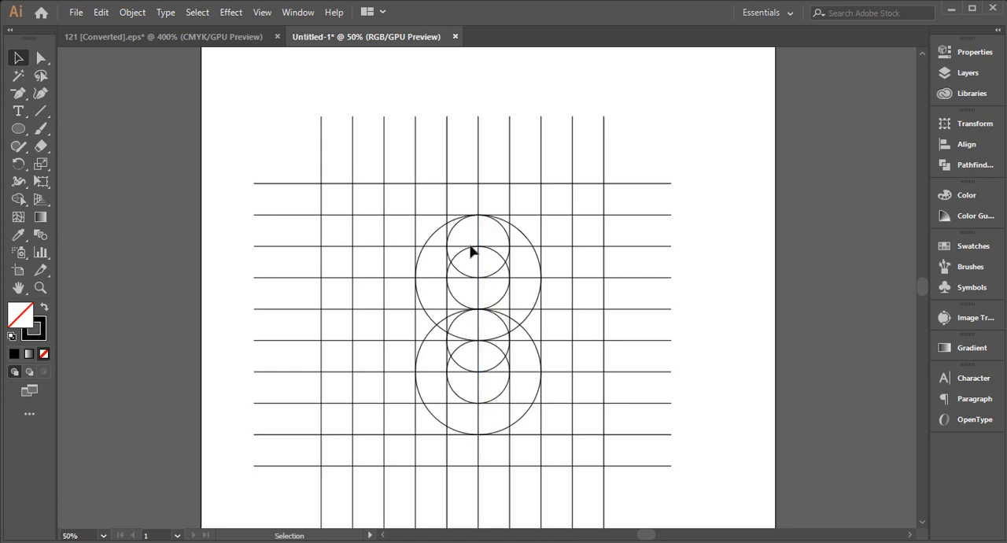
Copy the lower small circle in place and move the copy down one grid cell to touch the large circle's bottom
left_click(456, 396)
left_click(108, 12)
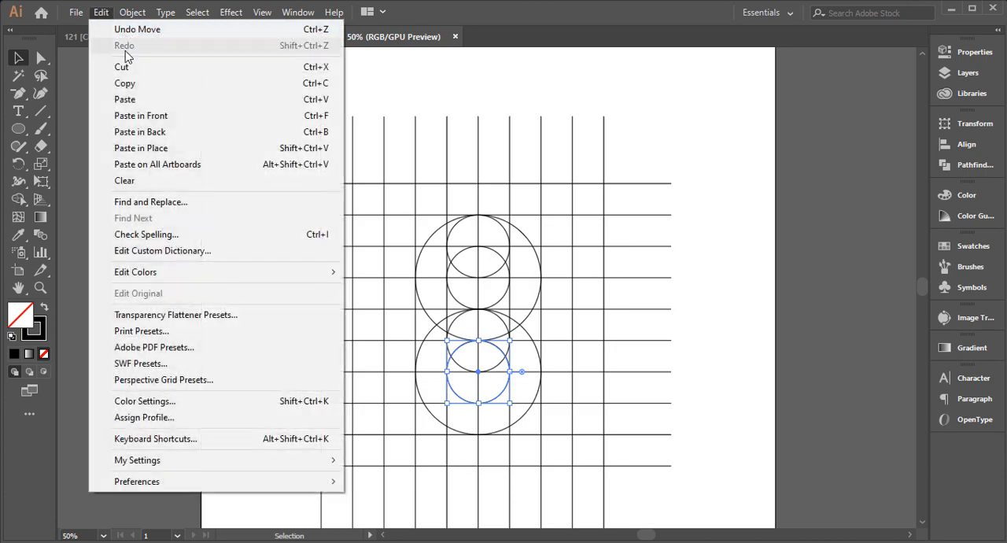
left_click(134, 83)
left_click(108, 12)
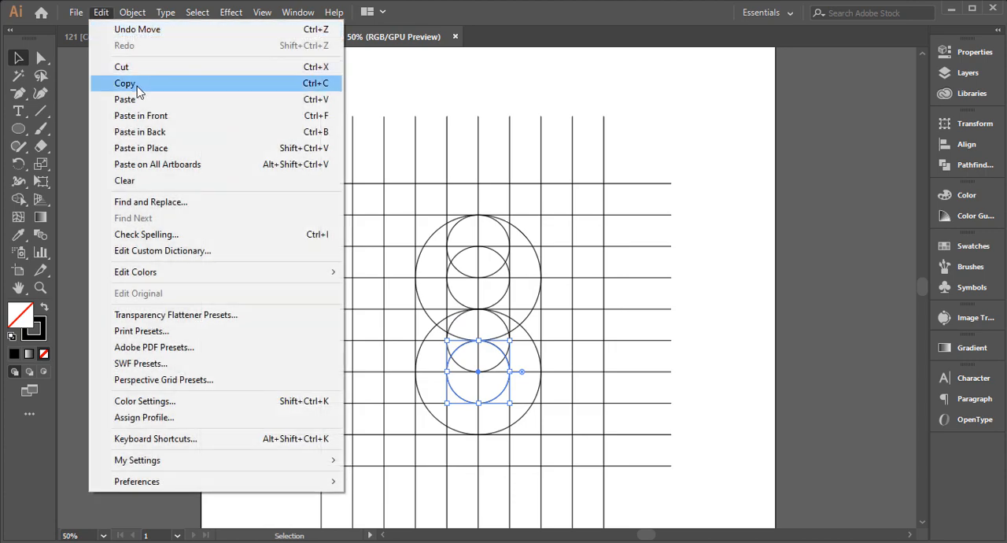
left_click(149, 118)
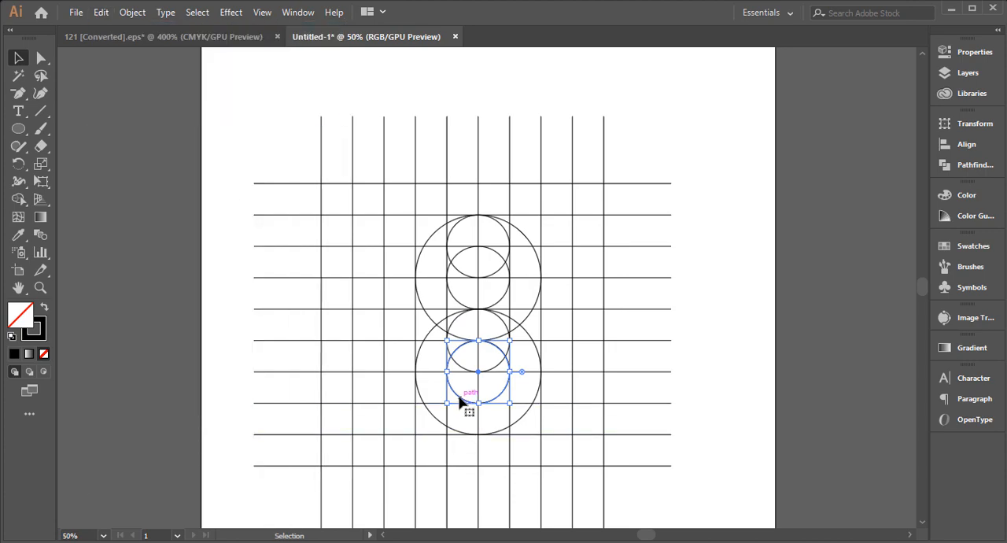
left_click_drag(461, 403, 461, 428)
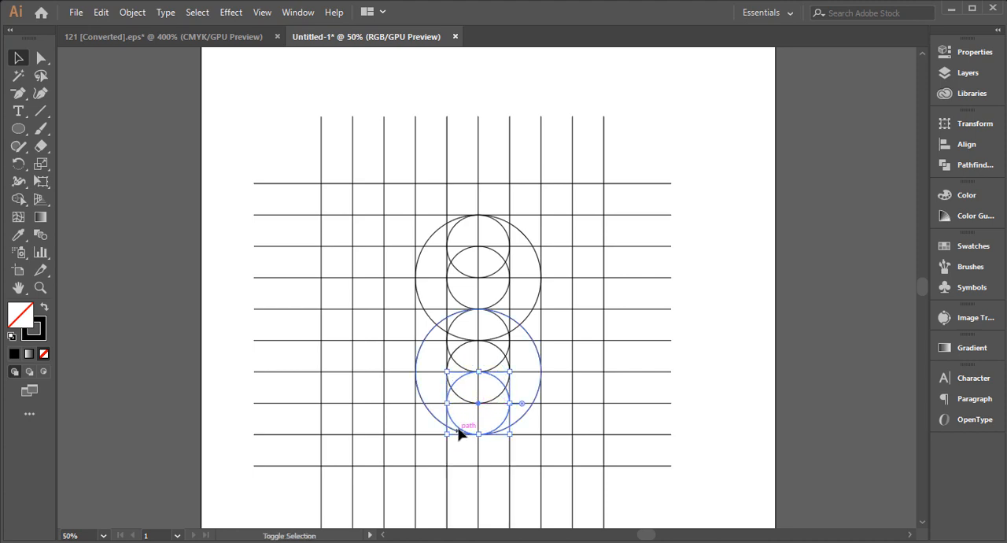
left_click(158, 368)
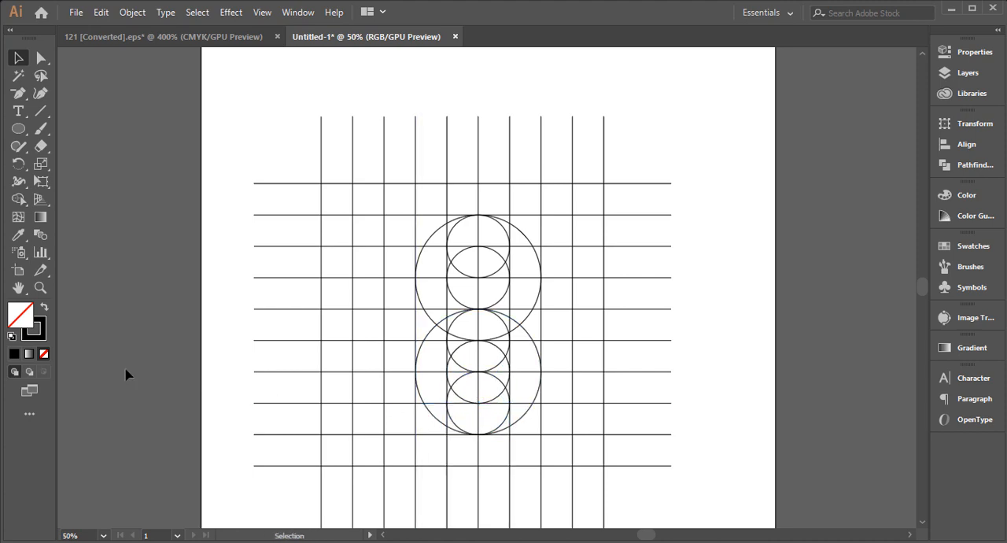
Select the whole grid with all circles and ready the Shape Builder tool with a black fill and no stroke
left_click_drag(285, 139, 677, 453)
scroll(510, 319, "up", 4)
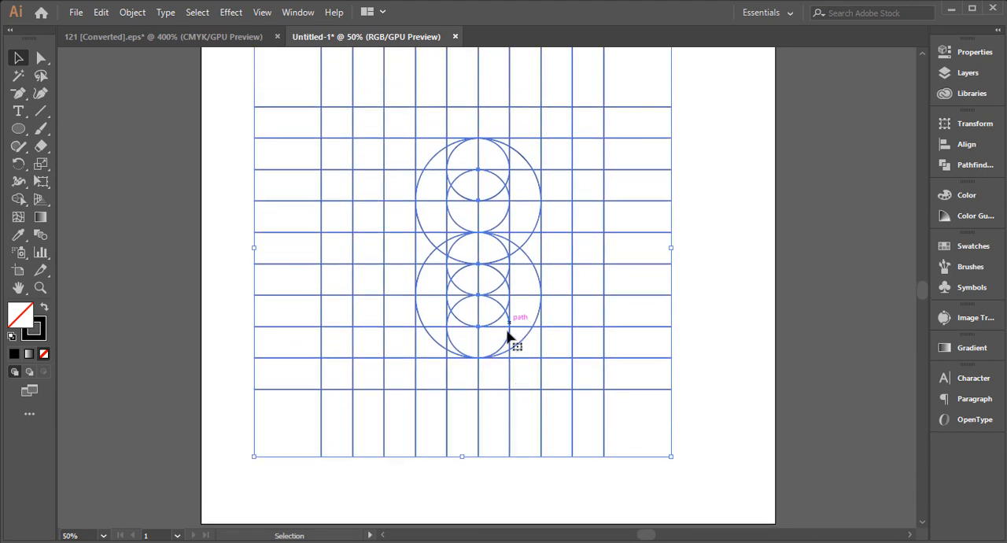
key("ctrl+space")
left_click(492, 250, "ctrl")
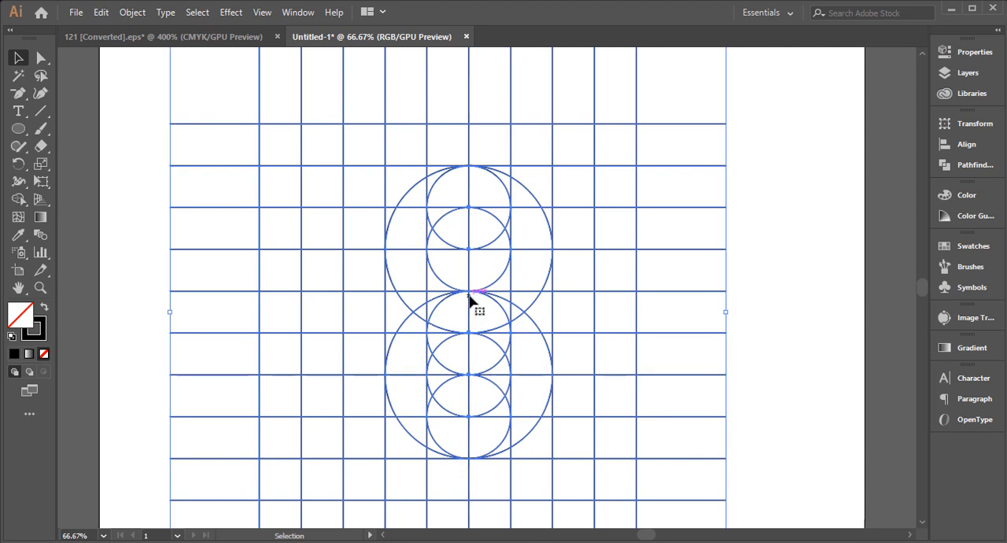
scroll(446, 315, "down", 2)
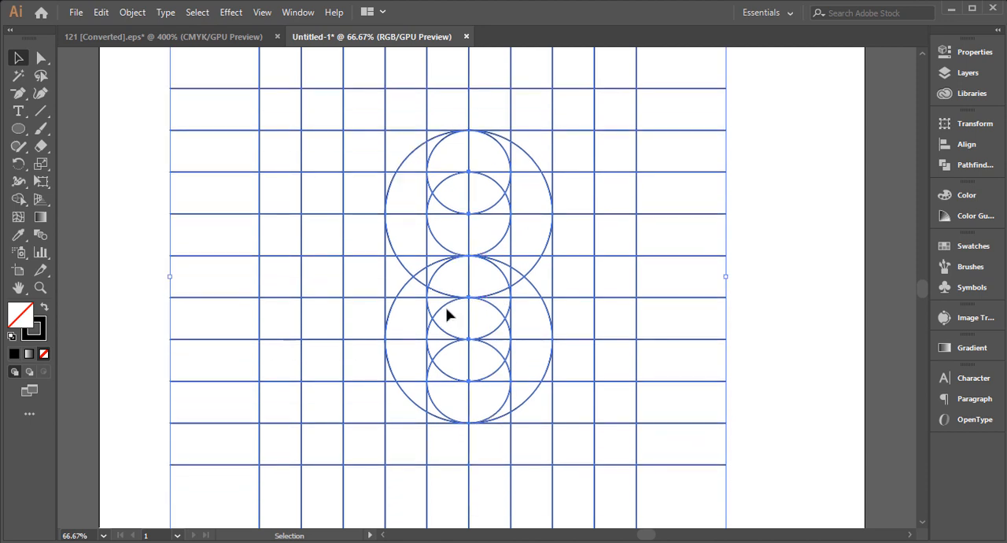
left_click(18, 201)
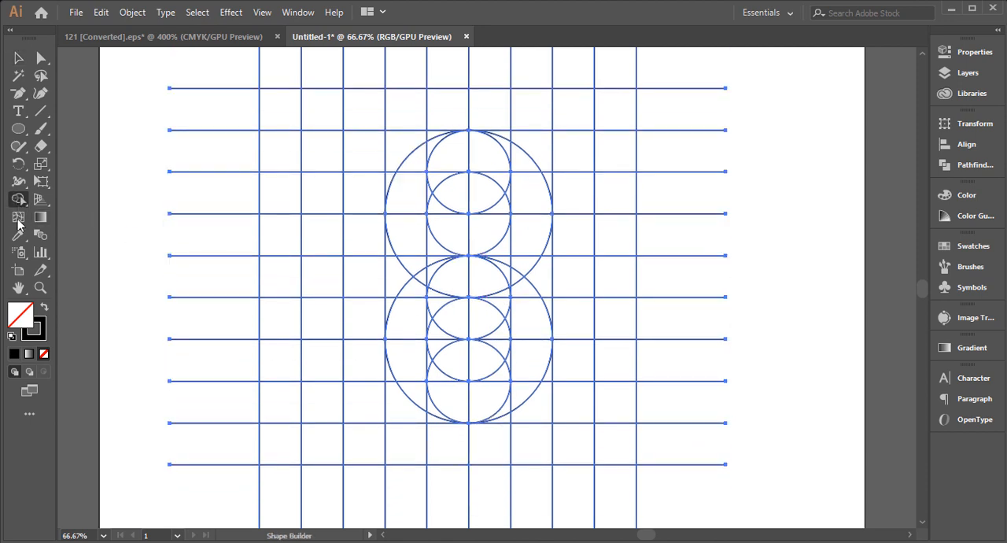
left_click(45, 311)
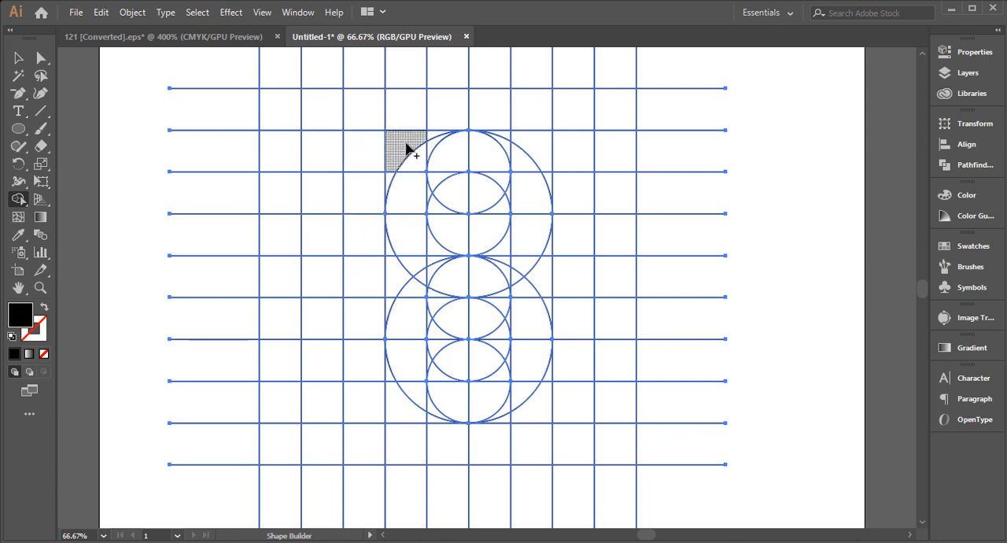
mouse_move(407, 145)
left_mouse_down()
mouse_move(409, 157)
mouse_move(429, 139)
mouse_move(432, 155)
mouse_move(501, 149)
mouse_move(512, 198)
mouse_move(481, 176)
left_mouse_up()
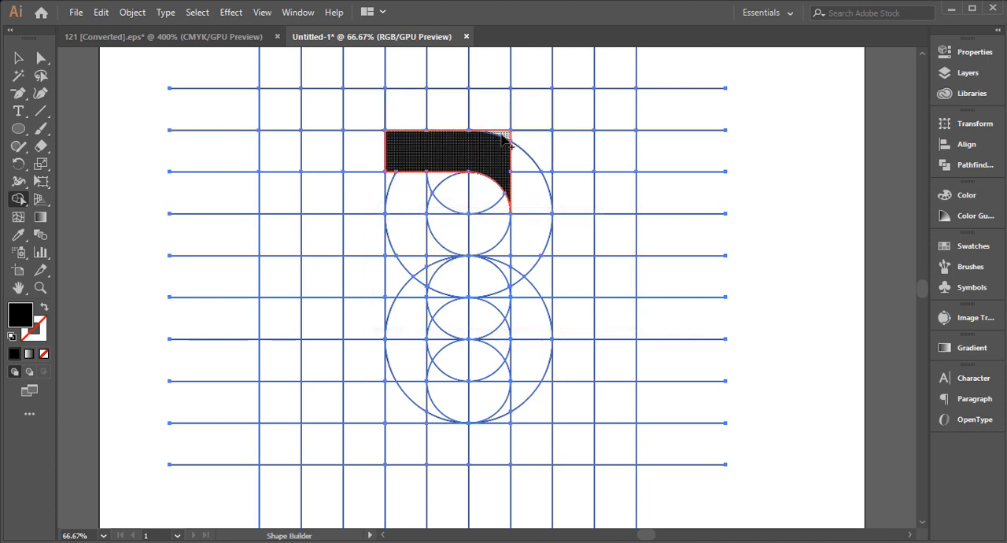
mouse_move(502, 136)
left_mouse_down()
mouse_move(480, 175)
mouse_move(486, 158)
left_mouse_up()
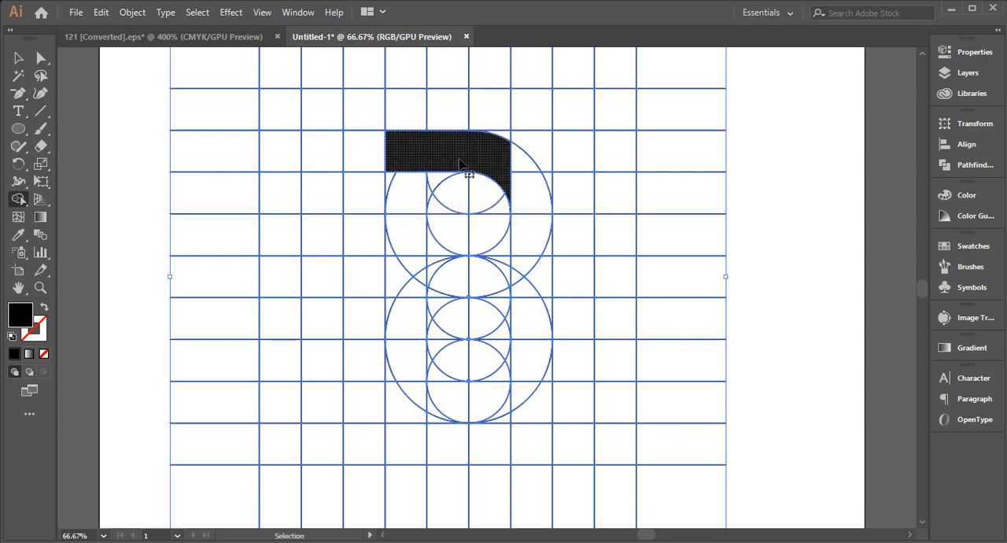
key("ctrl+z")
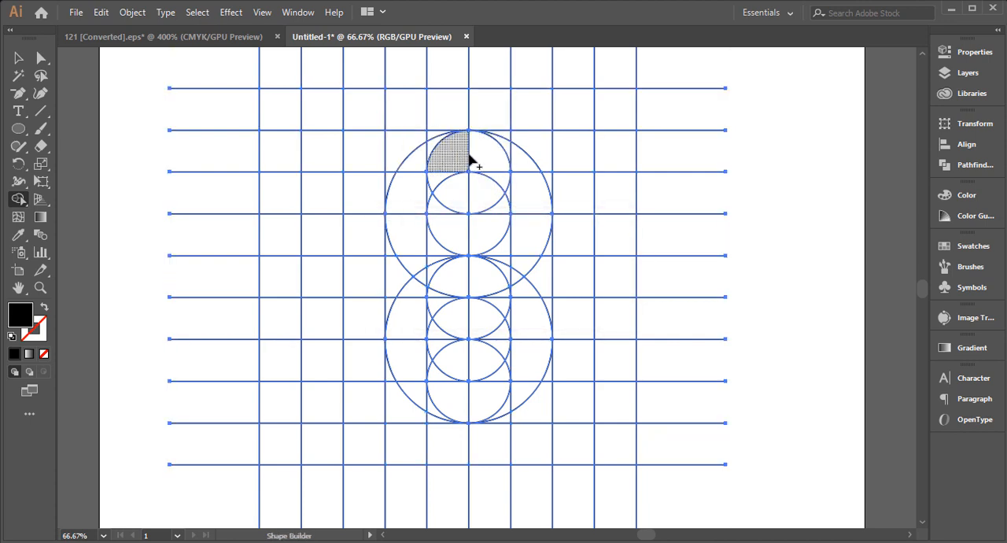
Merge the regions of the B's top bar, then those of its upper outer curve, into black shapes with Shape Builder
mouse_move(404, 150)
left_mouse_down()
mouse_move(462, 149)
mouse_move(443, 138)
mouse_move(433, 135)
mouse_move(484, 160)
mouse_move(508, 192)
mouse_move(463, 158)
left_mouse_up()
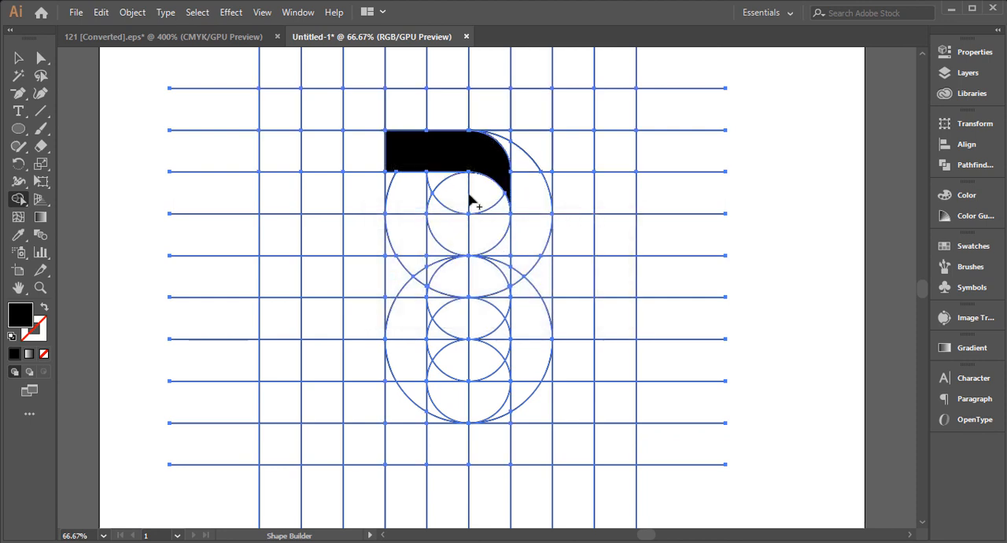
scroll(464, 228, "down", 1)
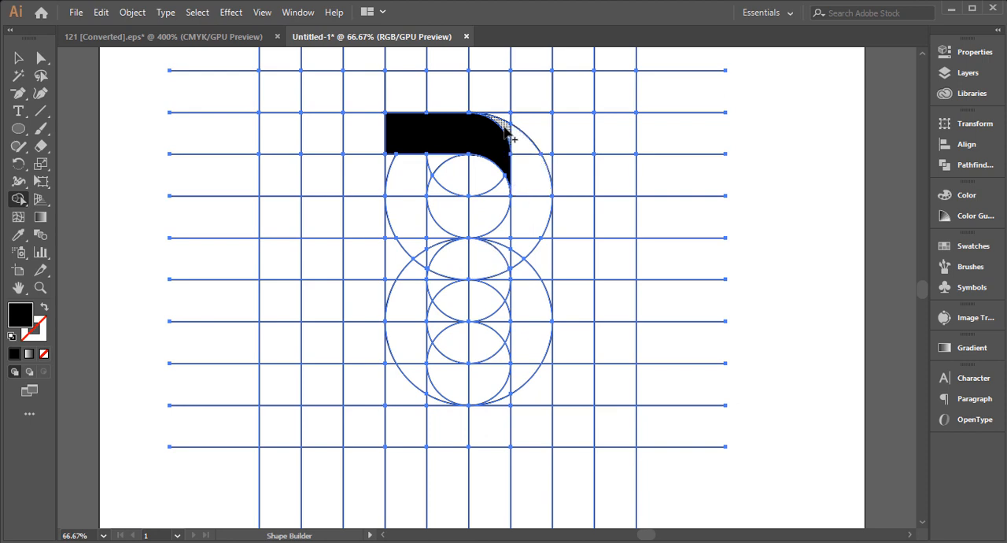
mouse_move(508, 129)
left_mouse_down()
mouse_move(530, 169)
mouse_move(523, 229)
mouse_move(507, 238)
mouse_move(525, 242)
mouse_move(514, 237)
left_mouse_up()
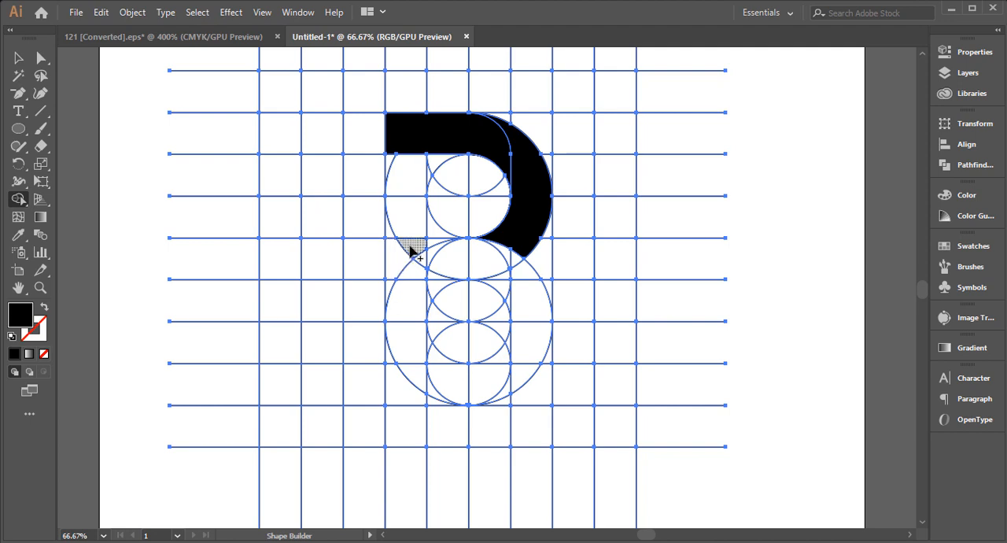
Merge the regions of the B's middle bar, including its curved end along the small circle, into one black shape
left_click_drag(407, 250, 408, 266)
mouse_move(423, 267)
left_mouse_down()
mouse_move(431, 274)
mouse_move(438, 253)
mouse_move(506, 293)
left_mouse_up()
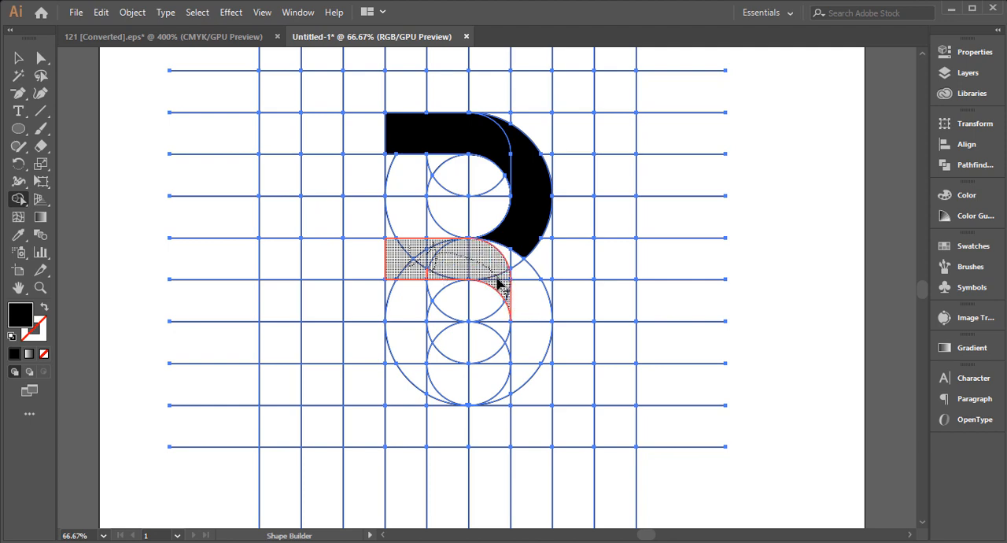
left_click_drag(442, 262, 447, 262)
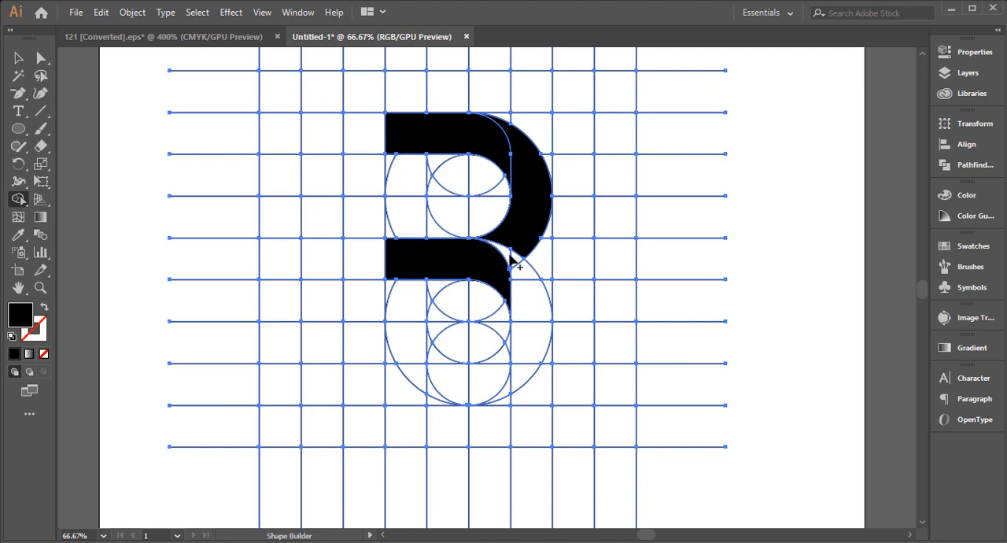
left_click_drag(521, 282, 528, 328)
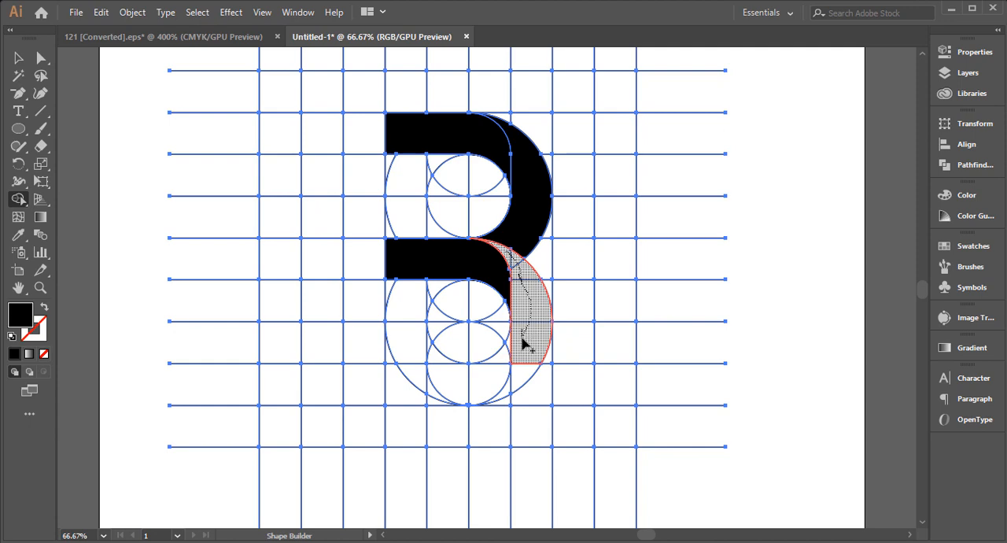
left_click_drag(523, 342, 524, 344)
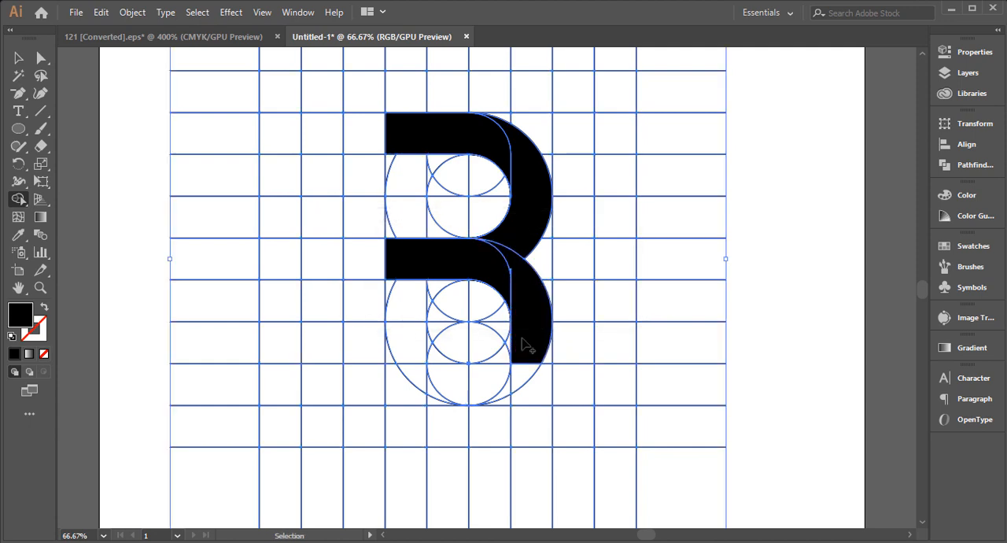
key("ctrl+z")
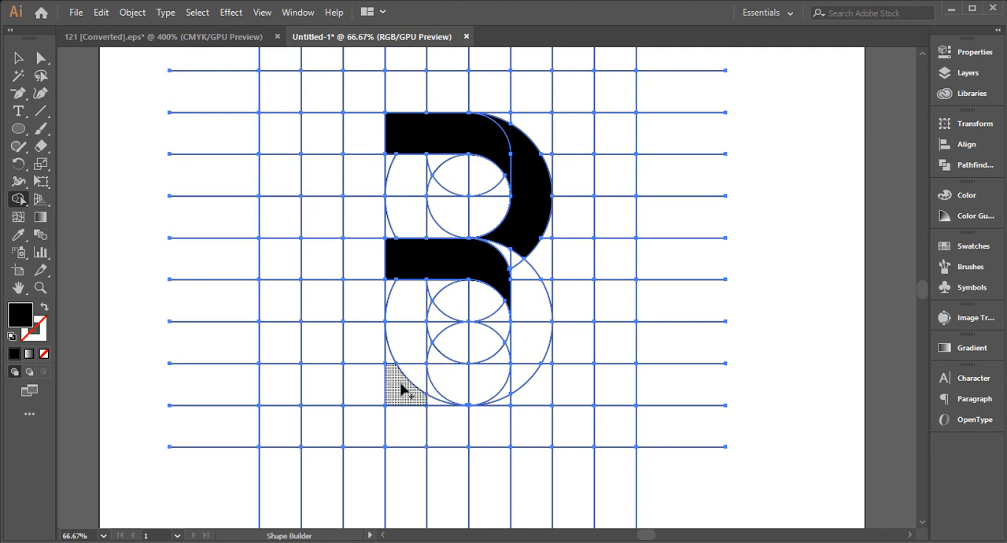
Merge the regions of the B's bottom bar, then those of its lower outer curve down to the baseline, into black shapes
mouse_move(401, 388)
left_mouse_down()
mouse_move(456, 380)
mouse_move(504, 352)
left_mouse_up()
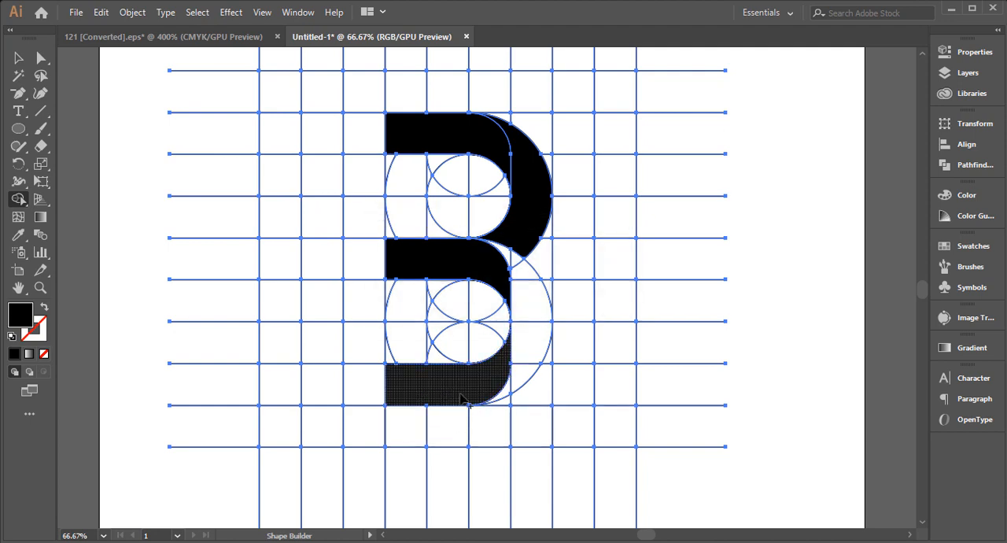
mouse_move(507, 257)
left_mouse_down()
mouse_move(532, 316)
mouse_move(510, 395)
left_mouse_up()
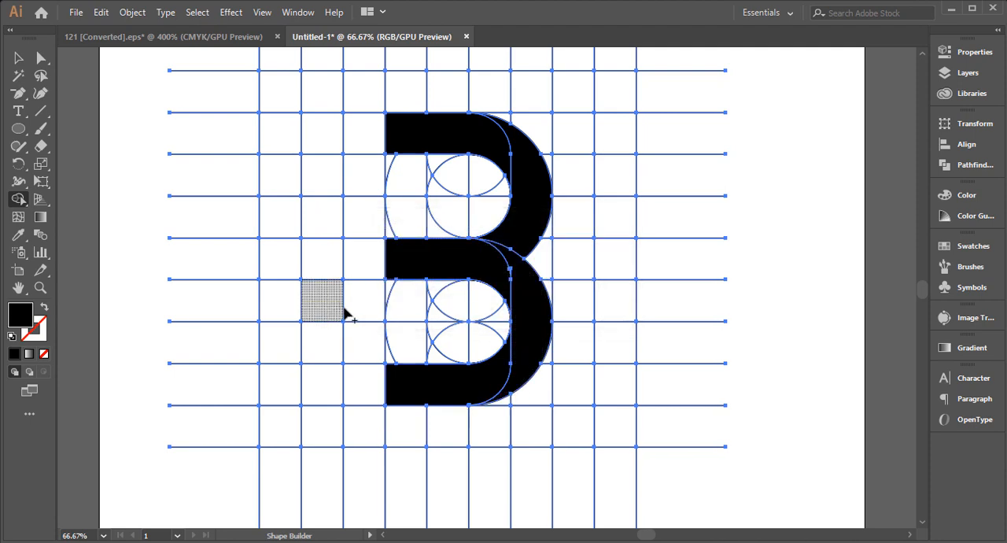
Examine the seams between the B's bars and outer curves up close for unfilled slivers
key("v")
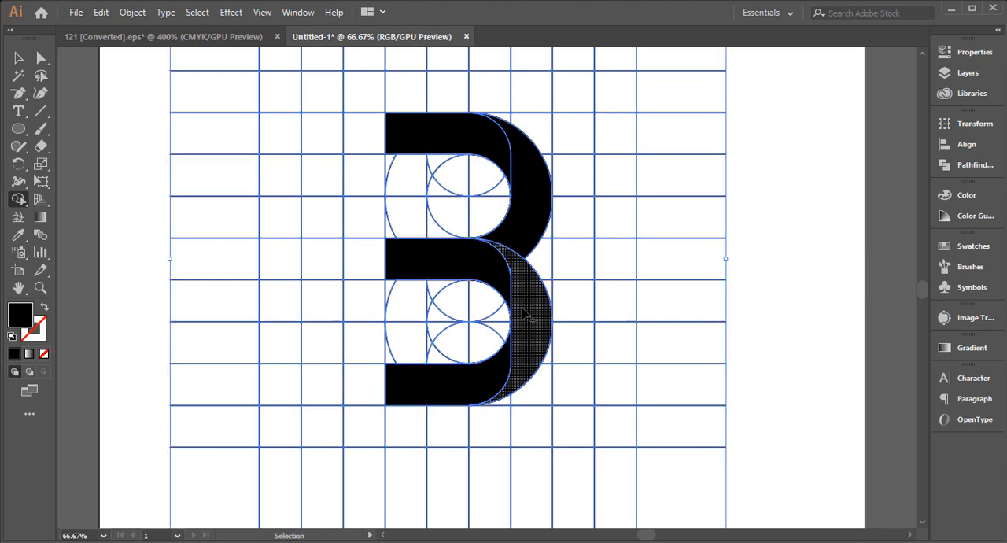
key("z")
left_click(513, 297)
left_click(499, 259)
left_click(479, 289)
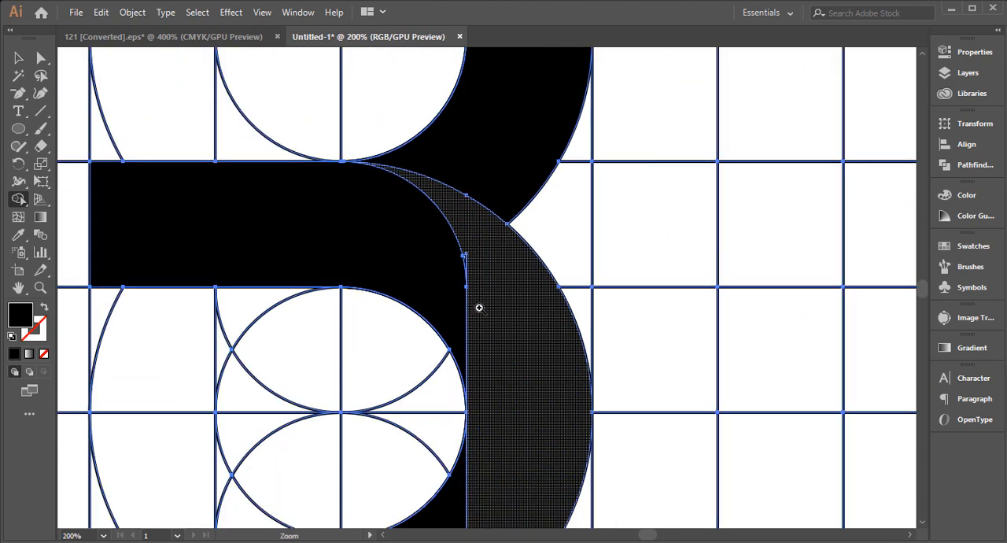
left_click(478, 307)
key("shift+m")
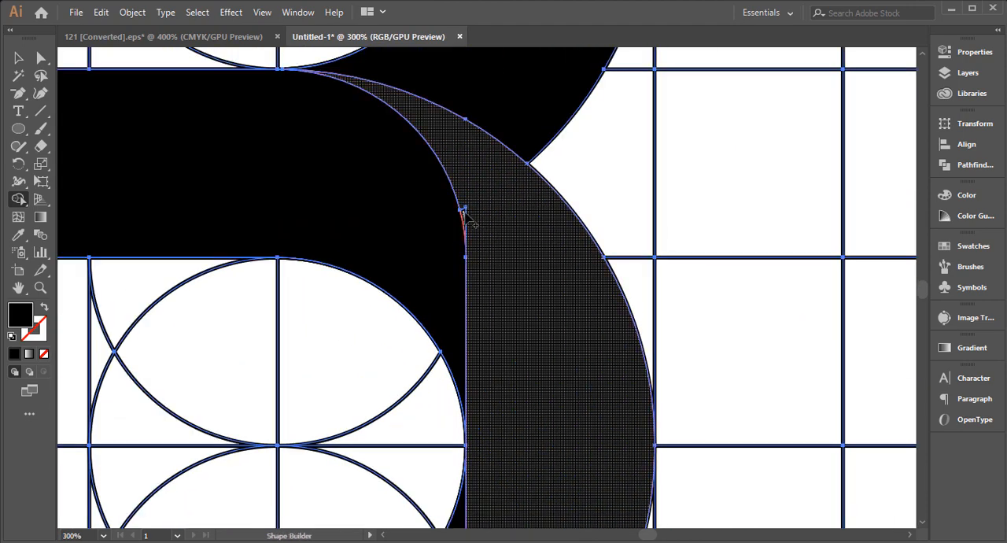
left_click(510, 287)
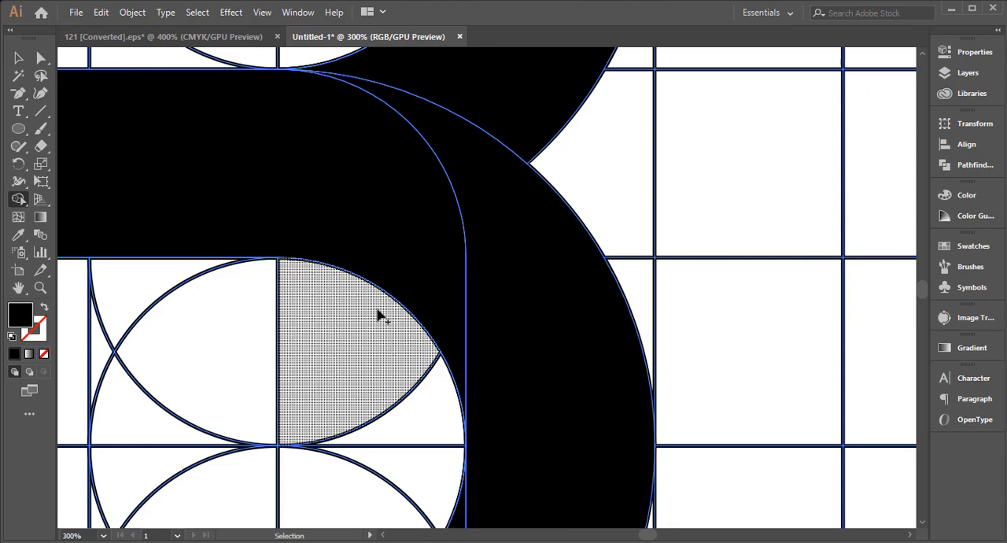
left_click(380, 321, "ctrl+alt")
left_click(425, 393, "ctrl+alt")
left_click(494, 350, "ctrl+alt")
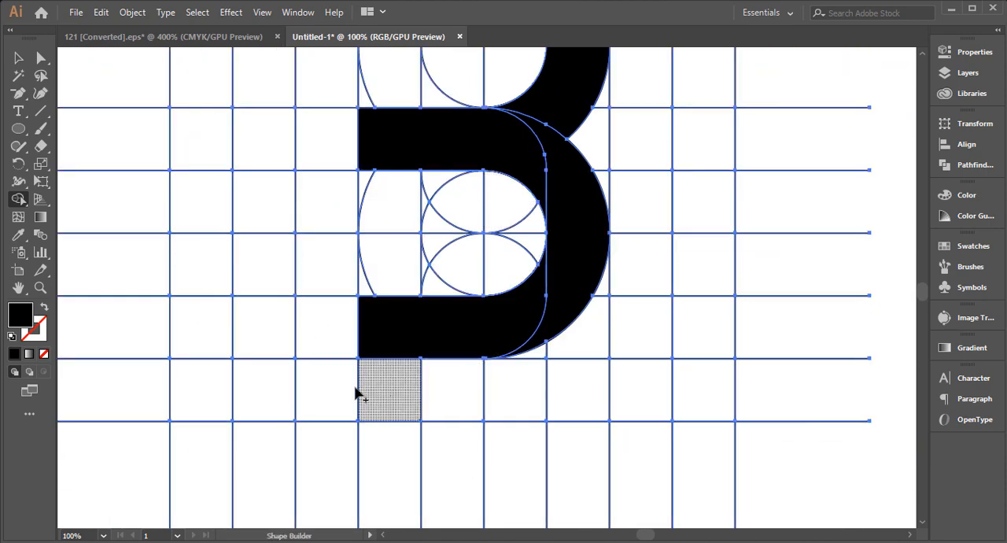
left_click_drag(386, 247, 428, 384)
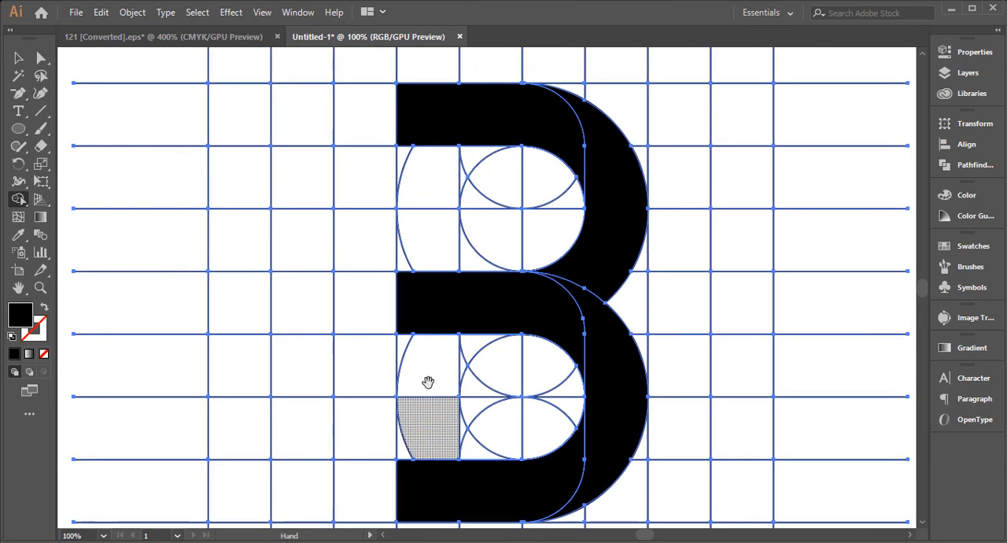
left_click(612, 408)
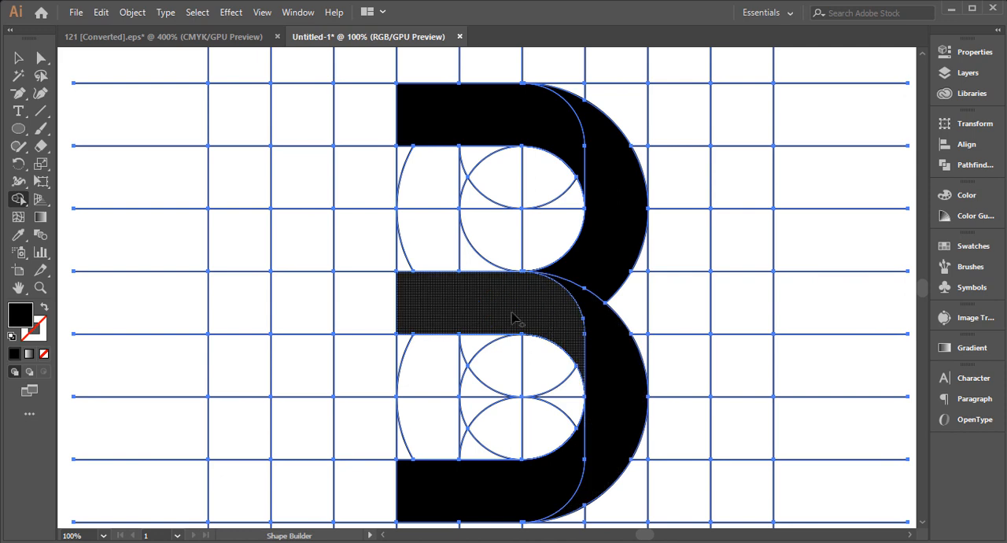
left_click(584, 149)
Merge the one-cell-wide stem regions between the top, middle and bottom bars into black shapes to complete the B's stem
scroll(441, 212, "down", 1)
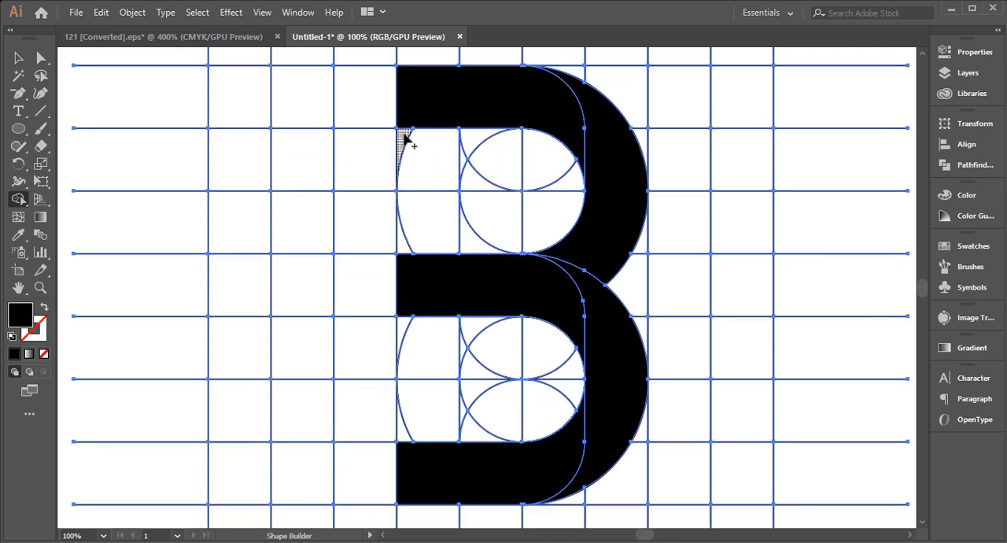
mouse_move(405, 140)
left_mouse_down()
mouse_move(418, 191)
mouse_move(404, 236)
left_mouse_up()
scroll(429, 192, "down", 4)
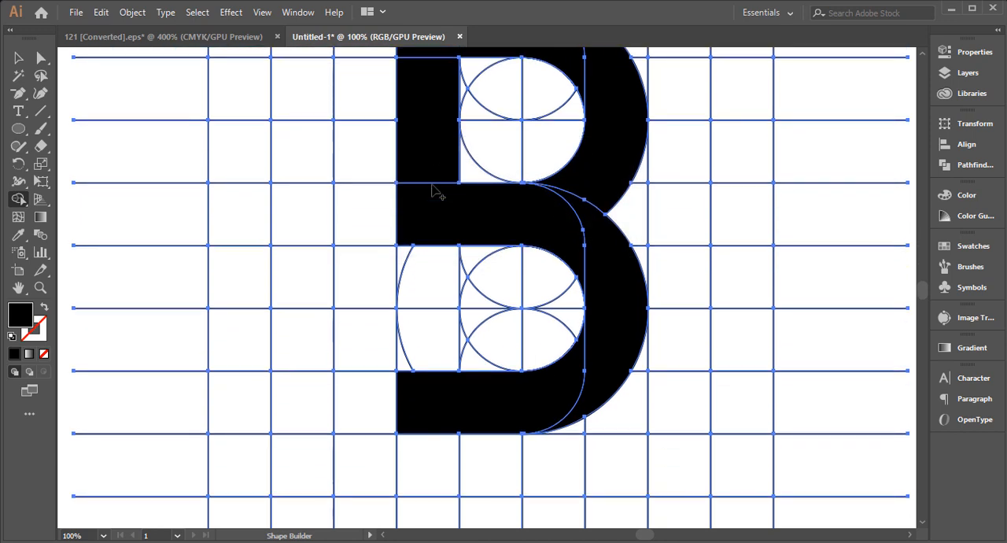
scroll(432, 190, "down", 3)
mouse_move(406, 200)
left_mouse_down()
mouse_move(432, 265)
mouse_move(426, 289)
mouse_move(406, 303)
left_mouse_up()
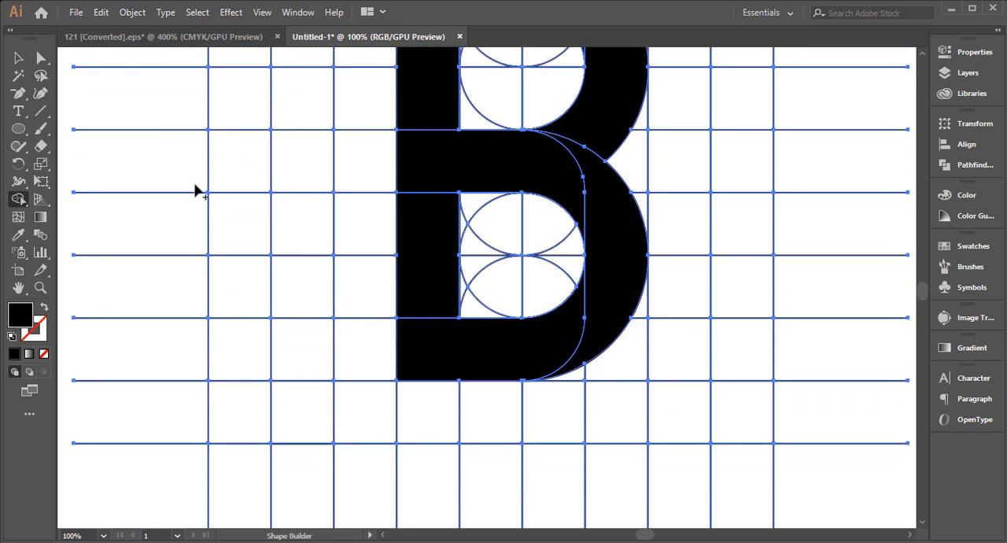
Select all the black pieces of the letter B together and move them off the grid to the empty canvas left of the artboard
left_click(19, 61)
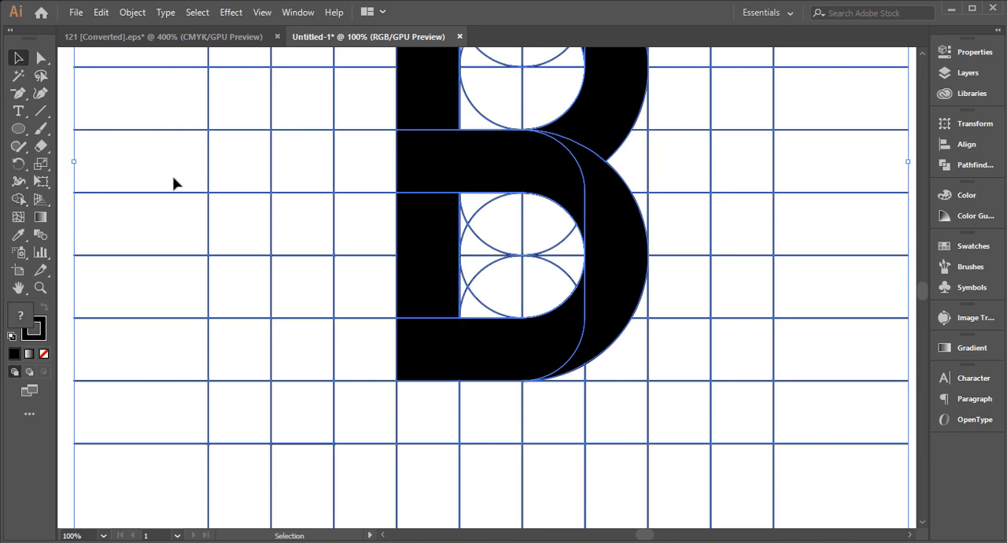
key("ctrl+minus")
key("ctrl+minus")
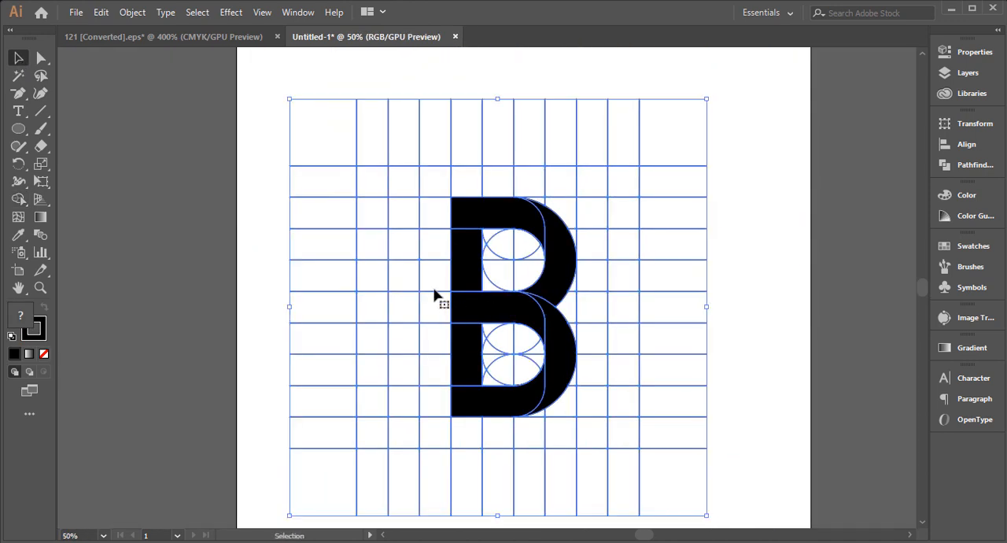
left_click(164, 276)
left_click(480, 218)
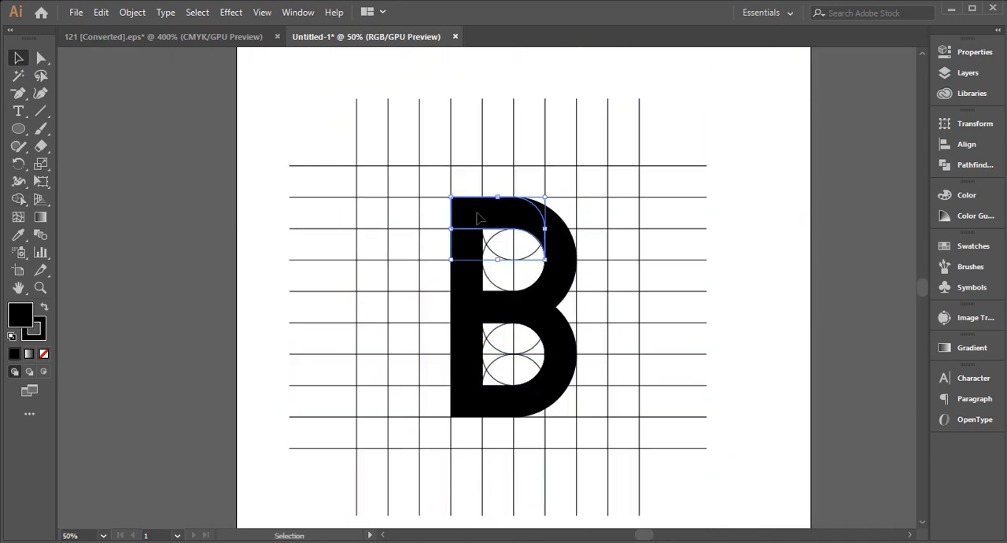
left_click(539, 209, "shift")
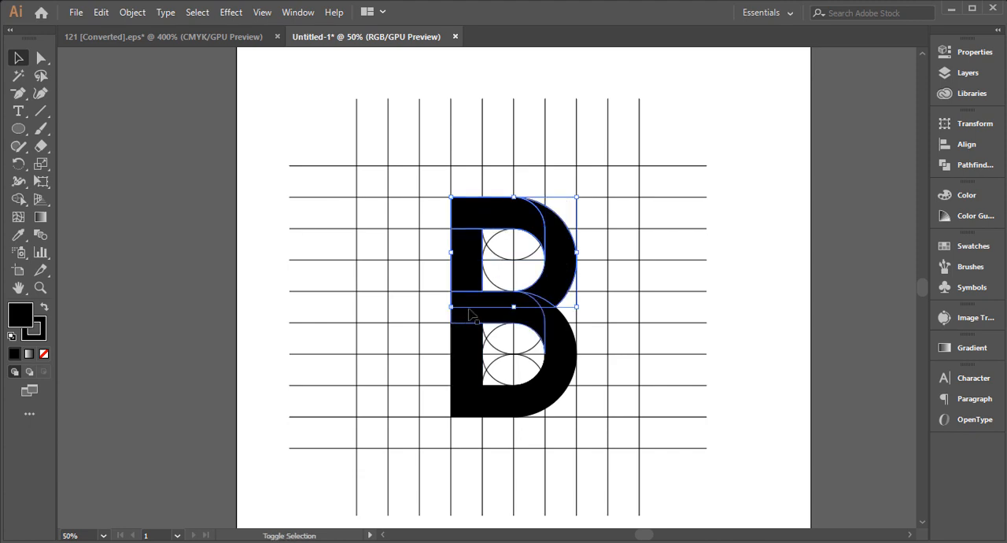
left_click(470, 315, "shift")
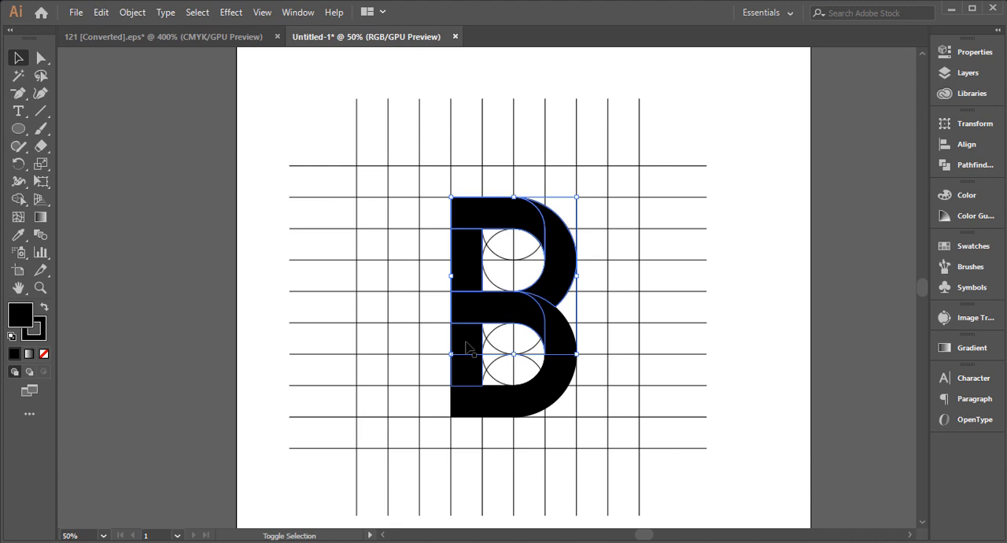
left_click(470, 402, "shift")
left_click(472, 408, "shift")
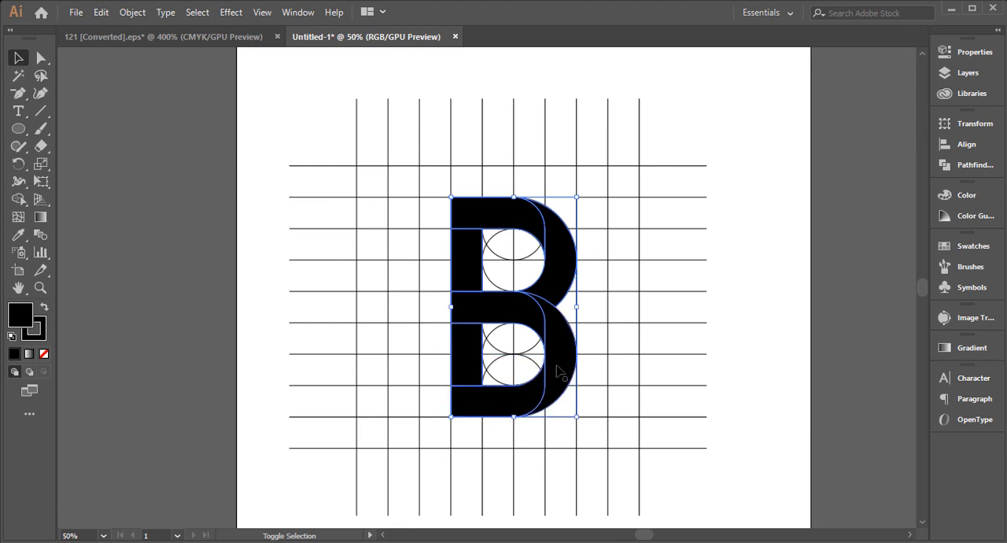
left_click_drag(400, 368, 459, 324)
left_click_drag(531, 227, 154, 217)
left_click(363, 147)
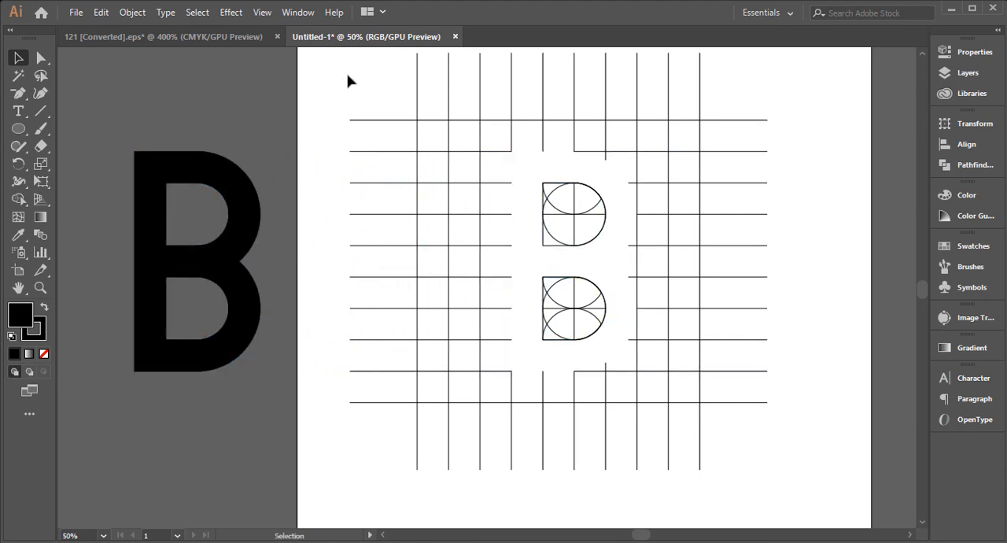
Delete all the leftover grid lines and circle outlines, and move the black letter B onto the middle of the artboard
left_click_drag(350, 81, 841, 447)
key("Delete")
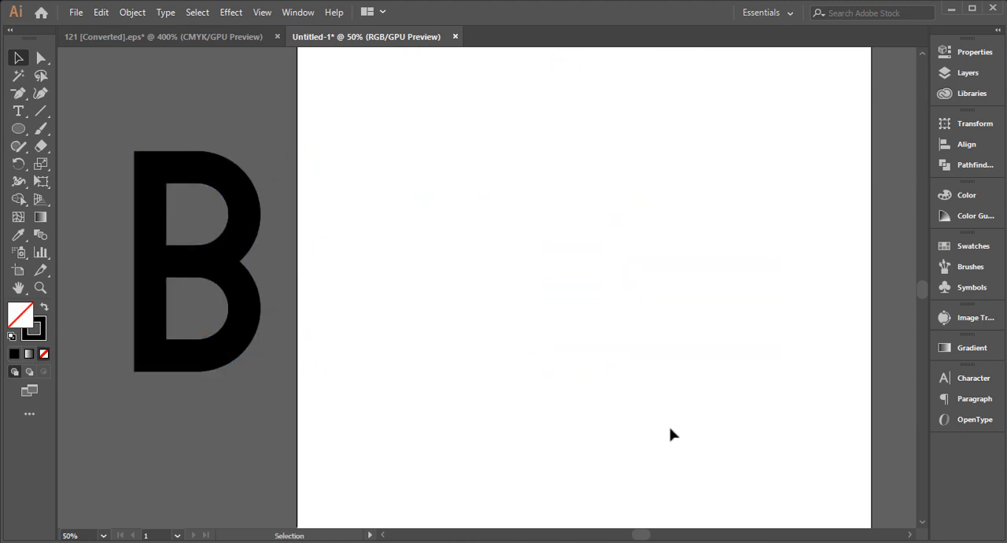
left_click(214, 326)
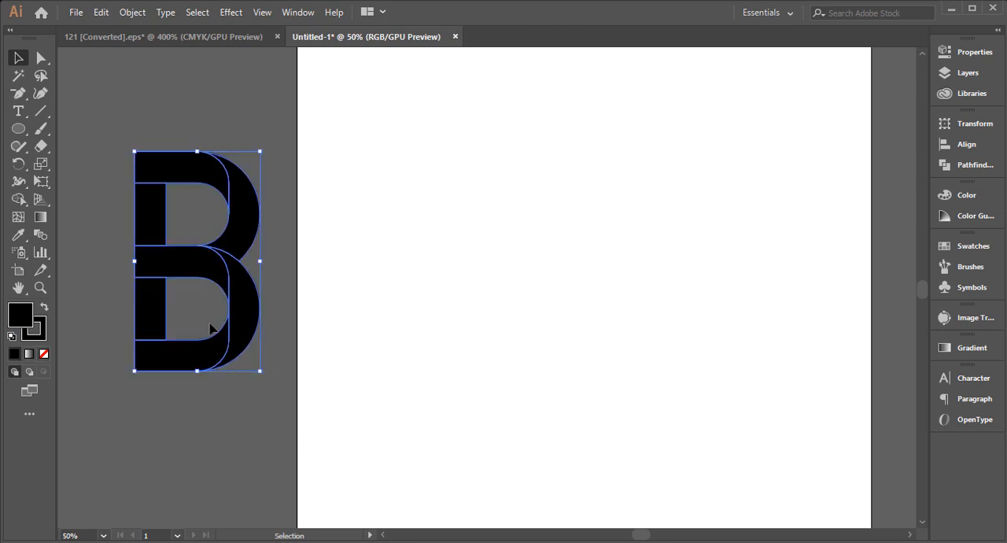
left_click_drag(186, 265, 537, 257)
left_click(419, 305)
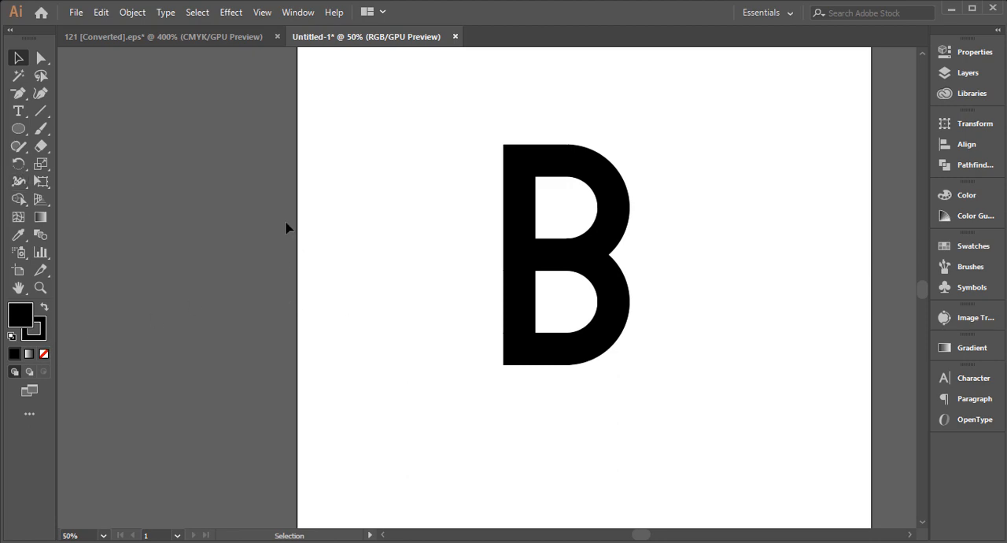
Remove the stroke from all pieces of the letter B, keeping only their black fill
left_click_drag(481, 131, 566, 457)
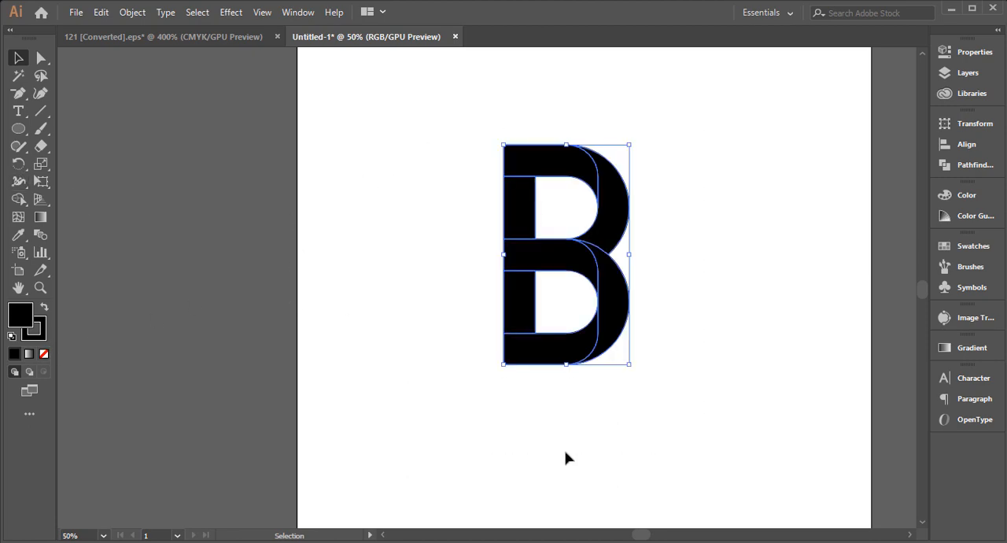
left_click(37, 339)
left_click(44, 354)
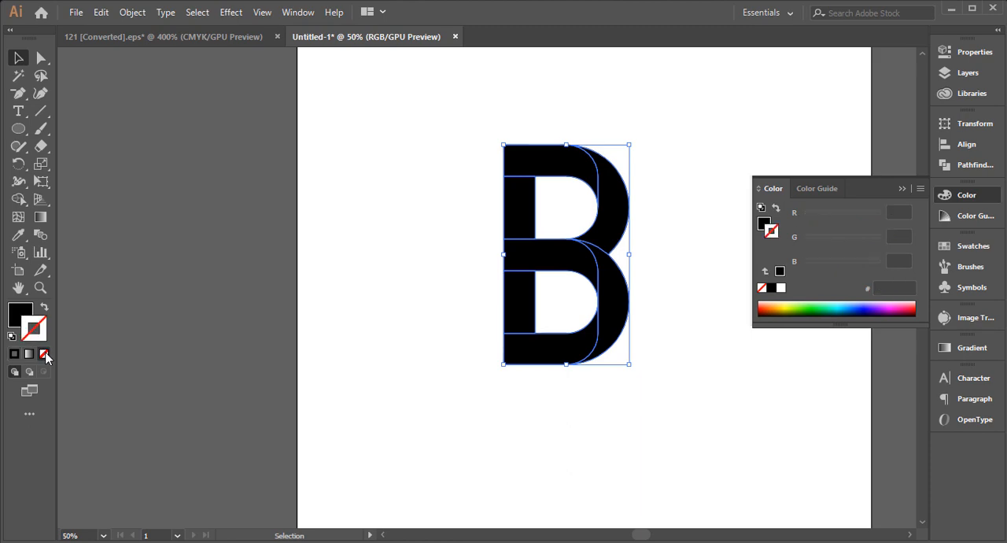
left_click(16, 318)
left_click(353, 334)
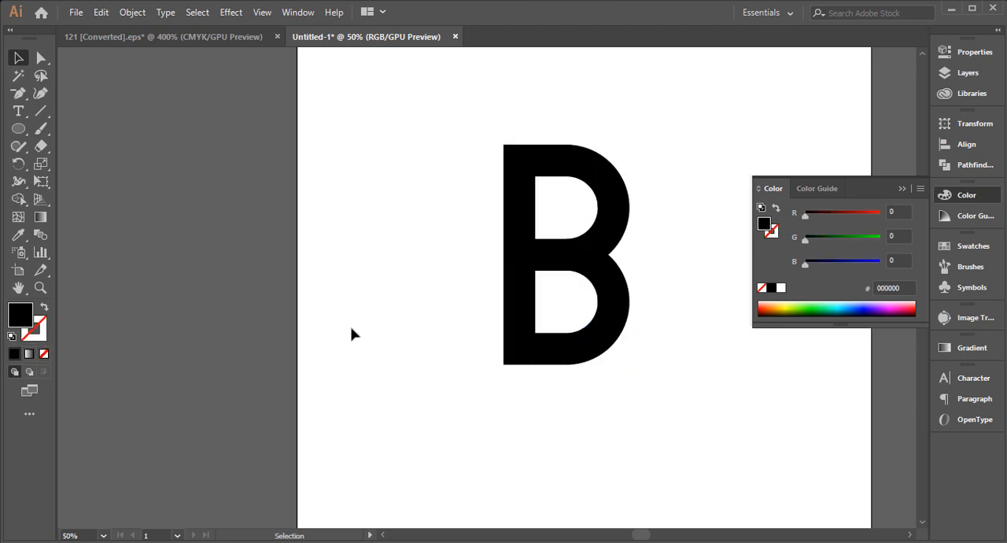
Draw a small circle on the empty artboard area left of the letter B as a colour sample
left_click(18, 128)
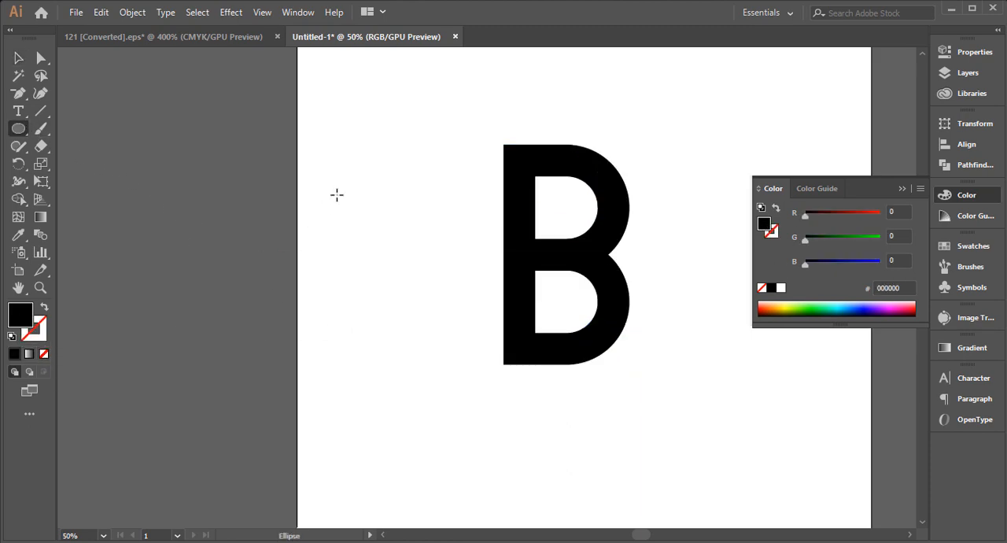
left_click_drag(336, 194, 359, 217)
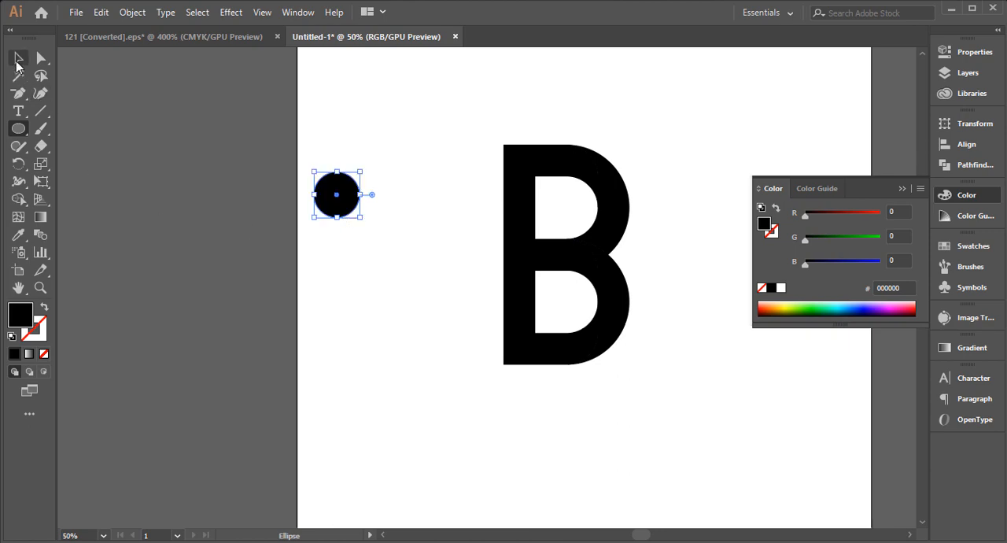
left_click(18, 58)
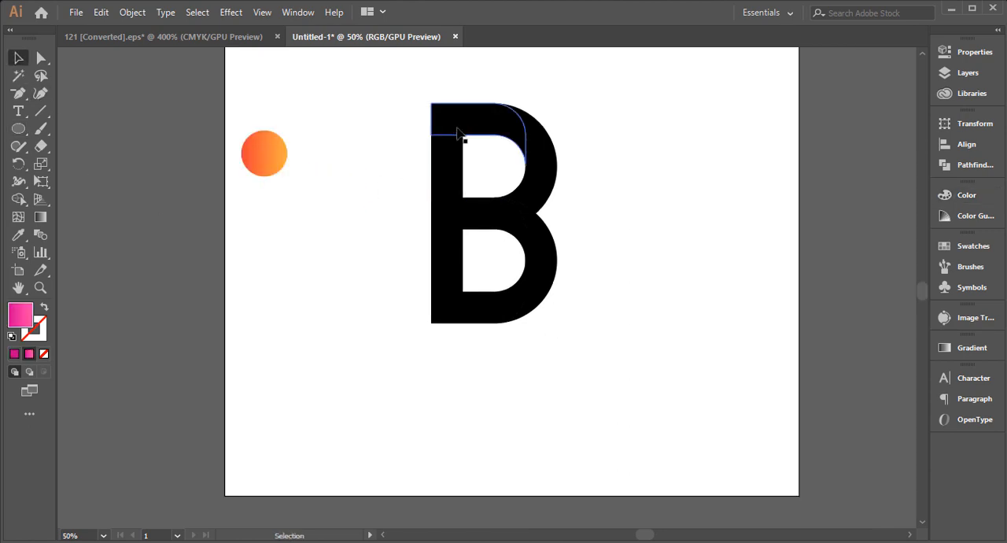
Copy the sample circle's red-to-orange gradient onto the B's top bar, upper outer curve and middle bar with the Eyedropper
left_click(458, 132)
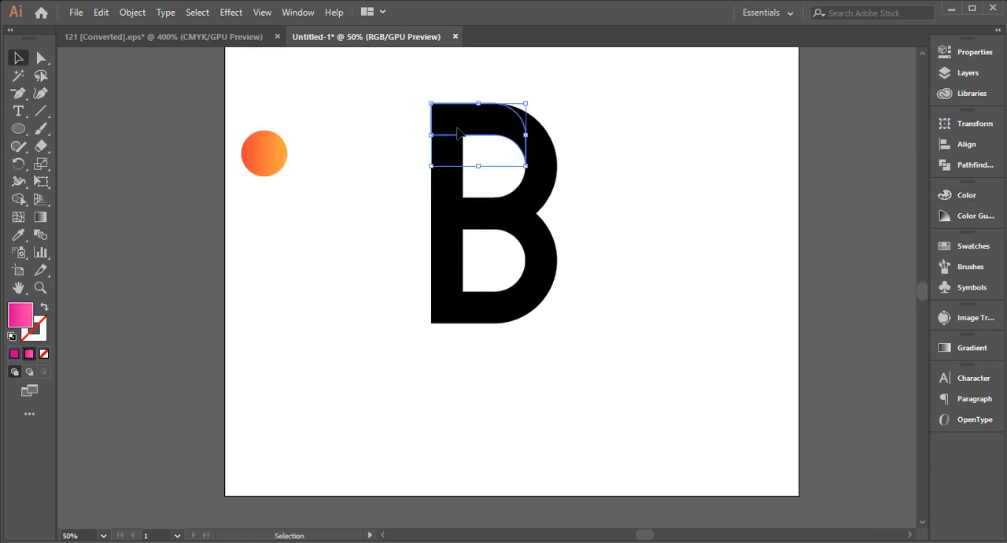
left_click(19, 235)
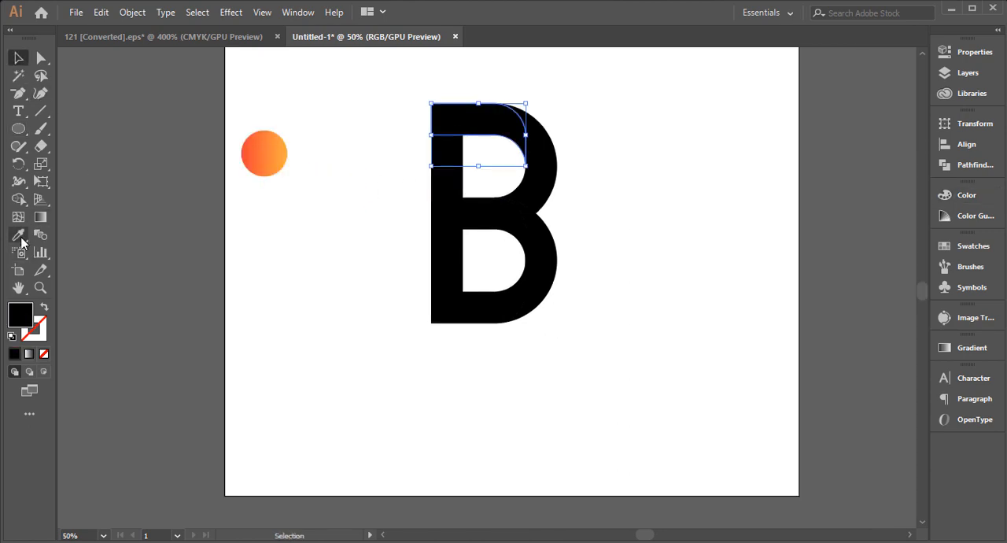
left_click(276, 149)
left_click(553, 186, "ctrl")
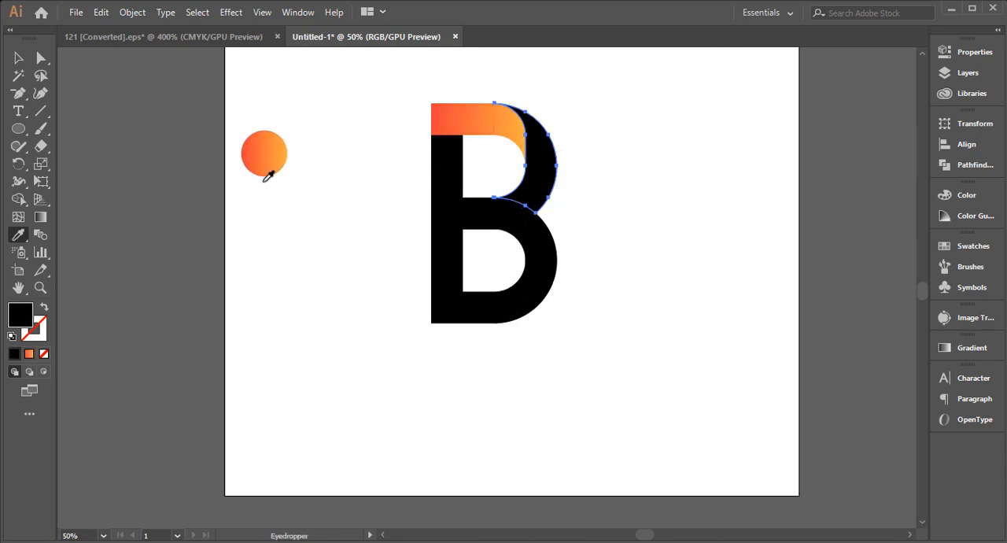
left_click(272, 153)
left_click(487, 221, "ctrl")
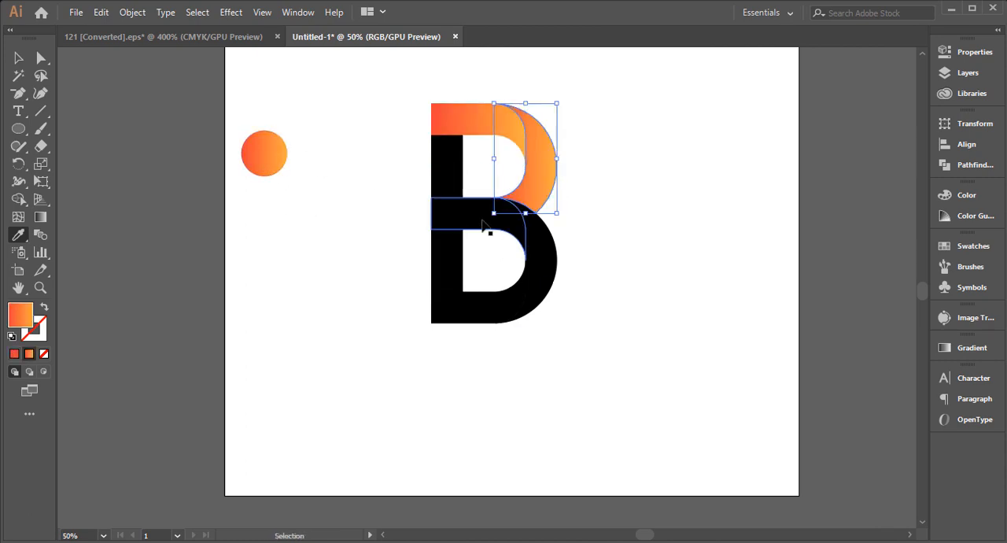
left_click(275, 154)
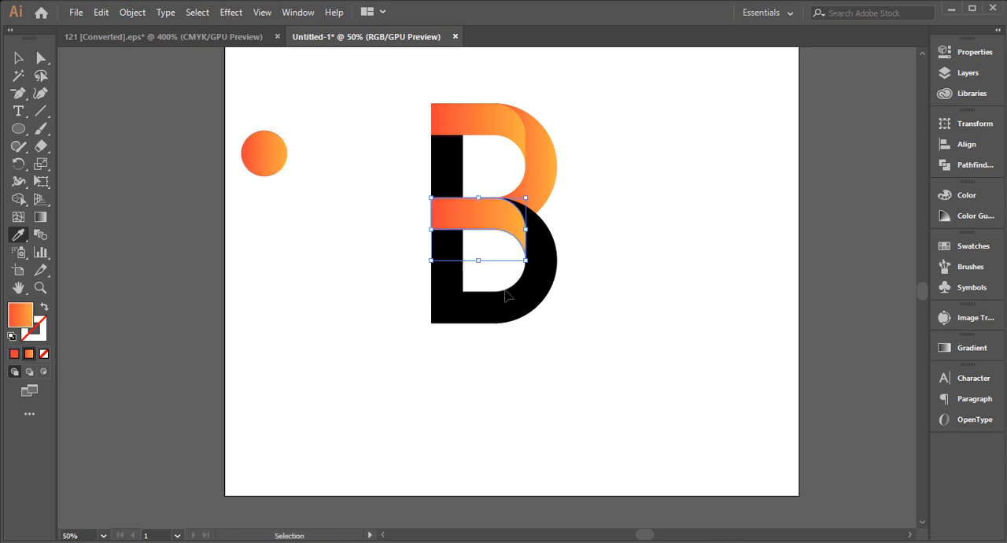
Apply the same red-to-orange gradient to the B's lower outer curve and bottom bar with the Eyedropper
left_click(549, 277, "ctrl")
left_click(551, 169)
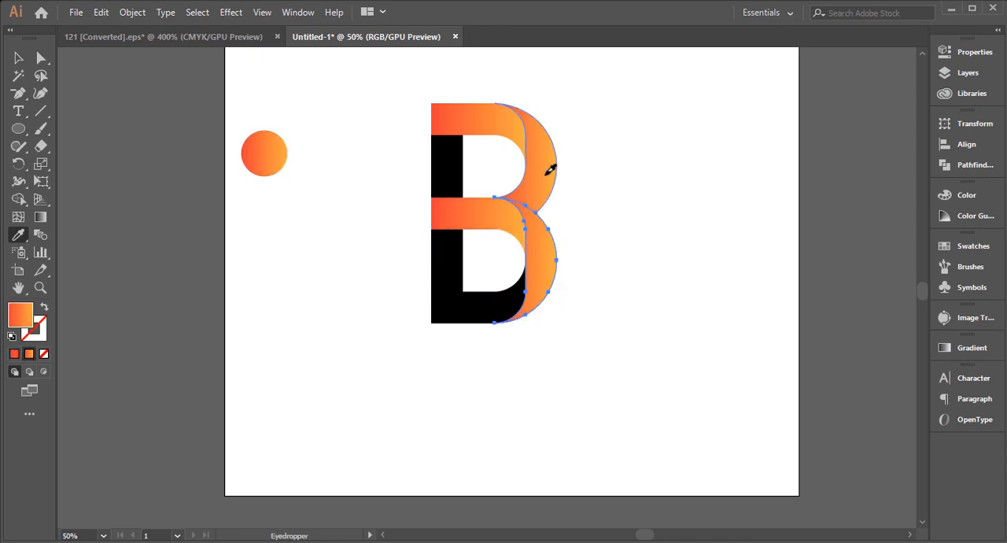
left_click(477, 317, "ctrl")
left_click(275, 154)
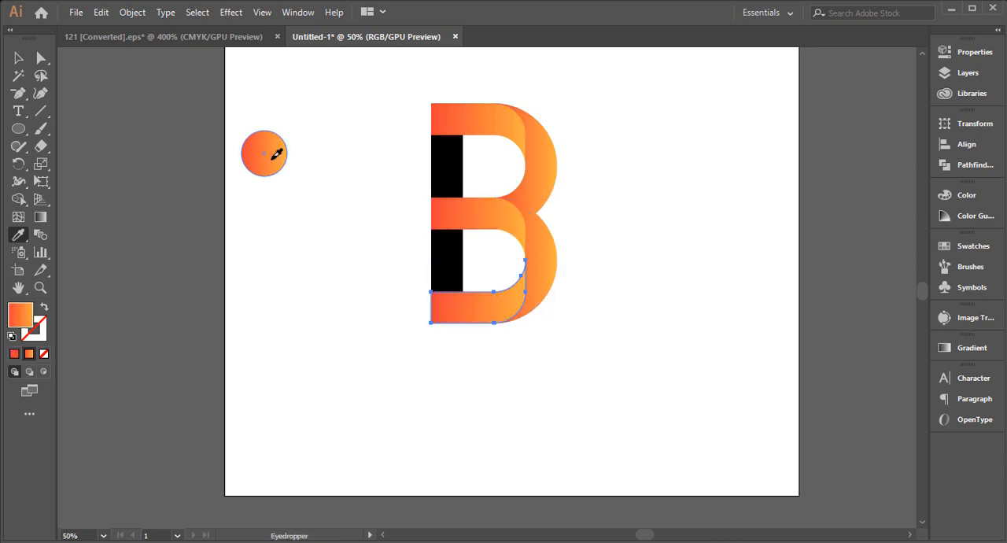
left_click(300, 315, "ctrl")
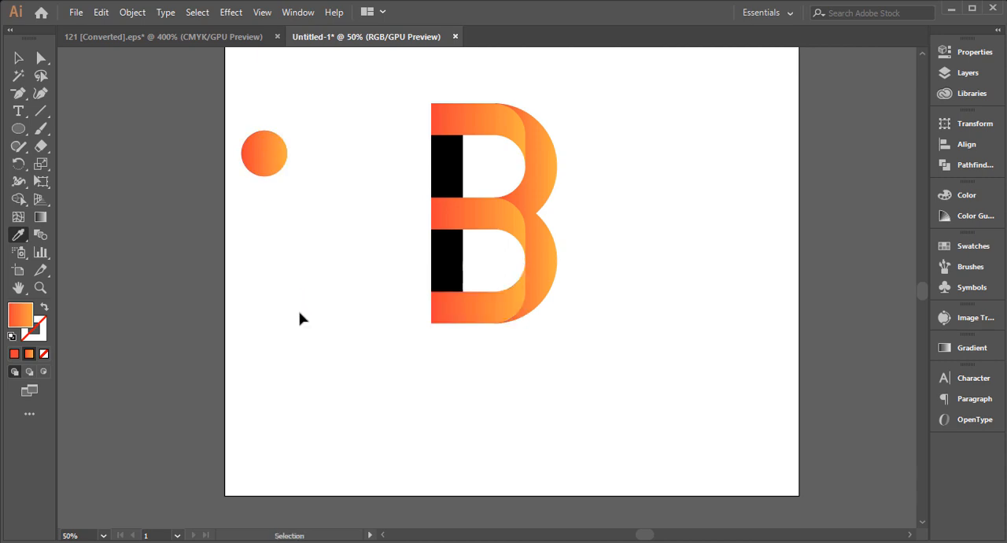
Copy the sample circle's gradient onto the two remaining black stem pieces of the B
left_click(459, 174, "ctrl")
left_click(269, 148)
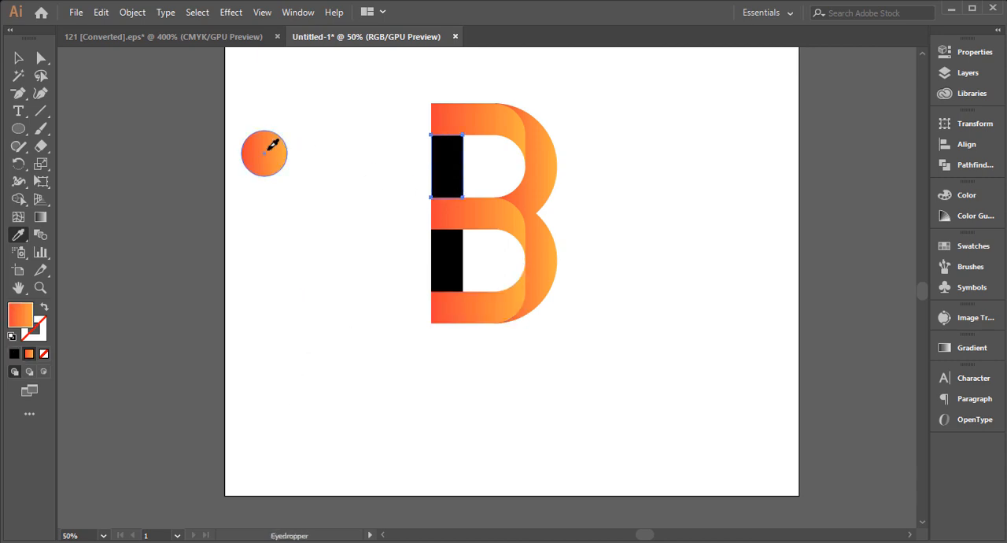
left_click(446, 261, "ctrl")
left_click(276, 148)
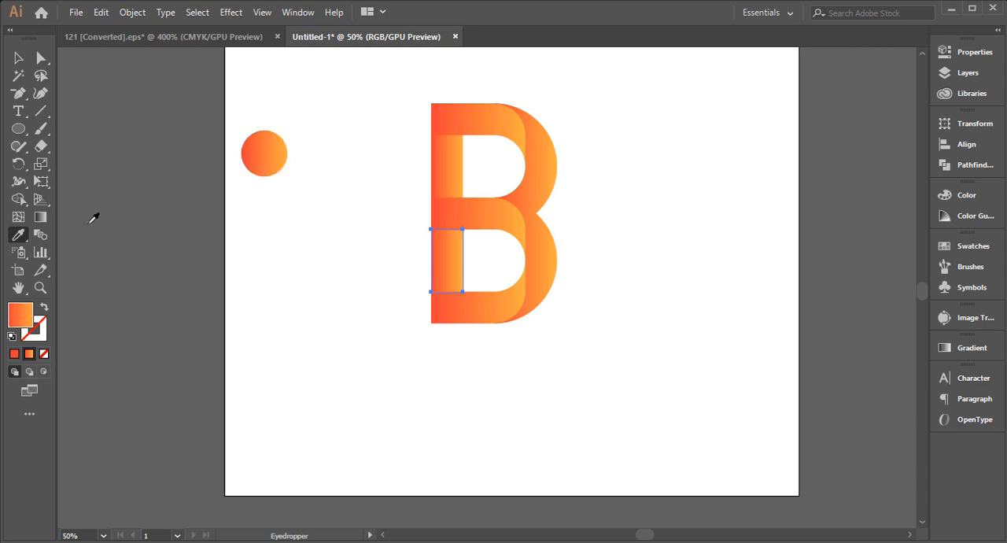
left_click(40, 219)
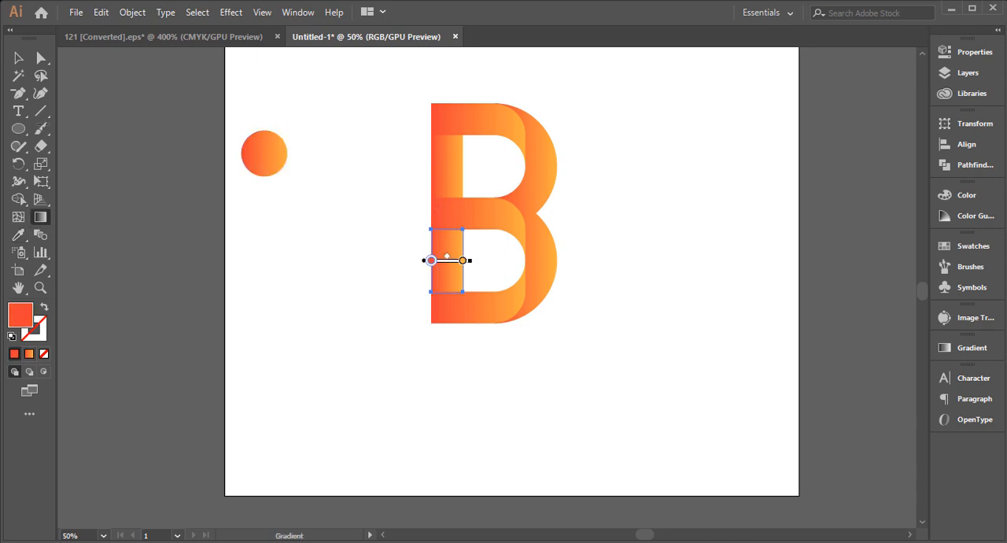
key("v")
left_click(261, 317)
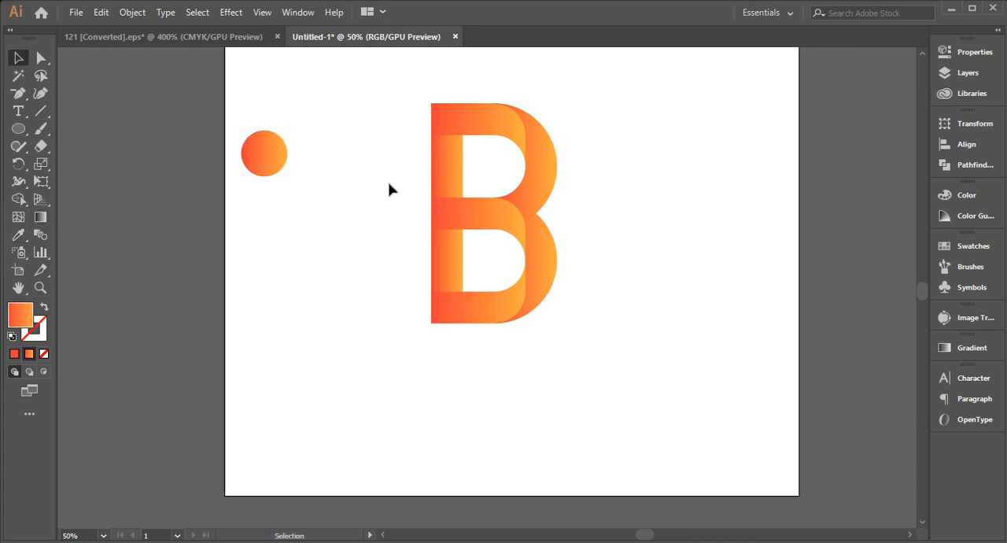
Redirect the upper stem piece's gradient vertically, running from red at the middle bar up to light orange below the top bar
left_click(459, 173)
left_click(40, 217)
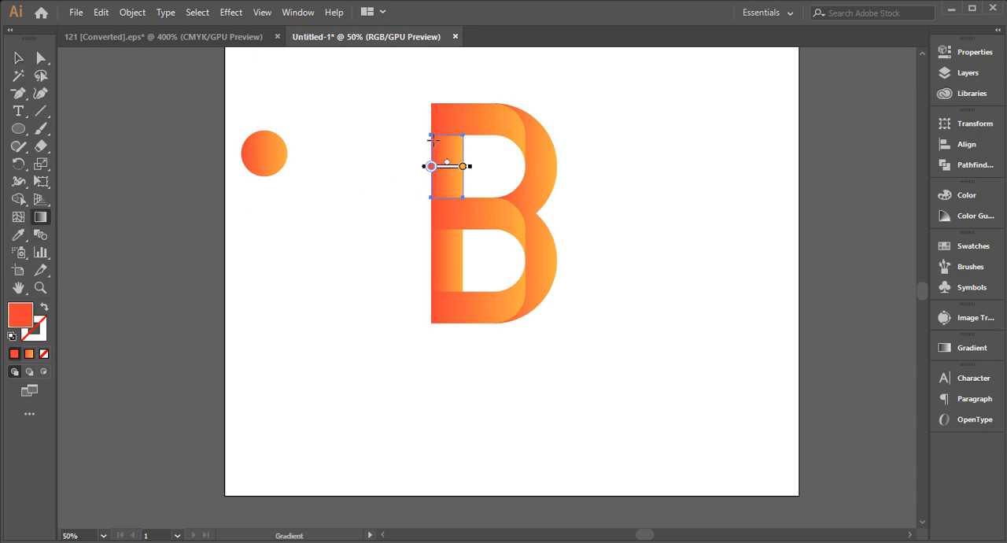
left_click_drag(448, 126, 451, 187)
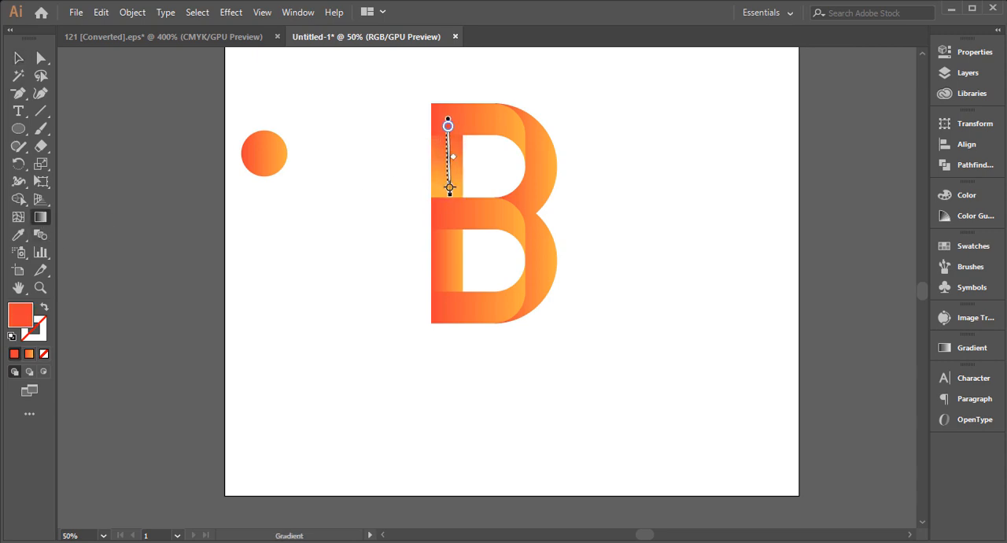
left_click_drag(445, 223, 446, 143)
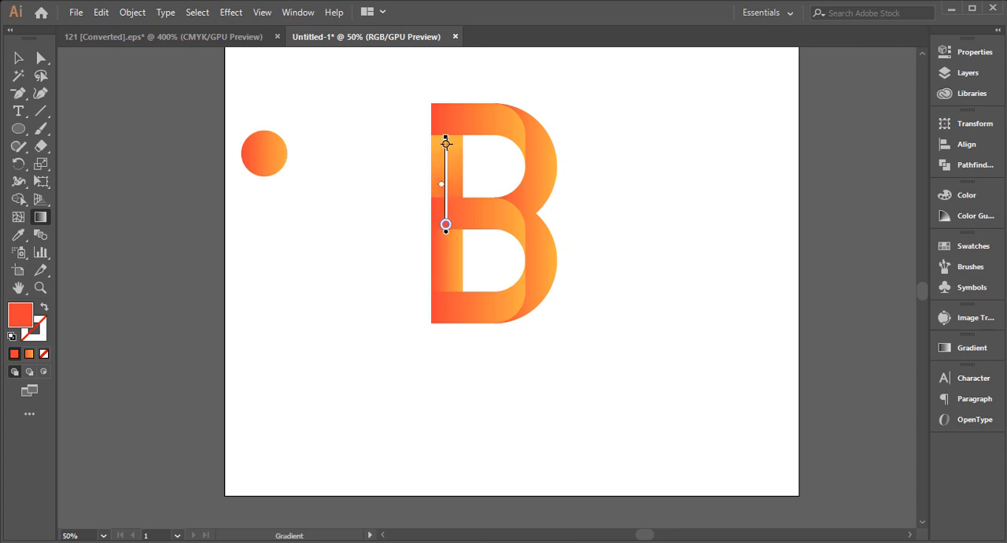
left_click(367, 264)
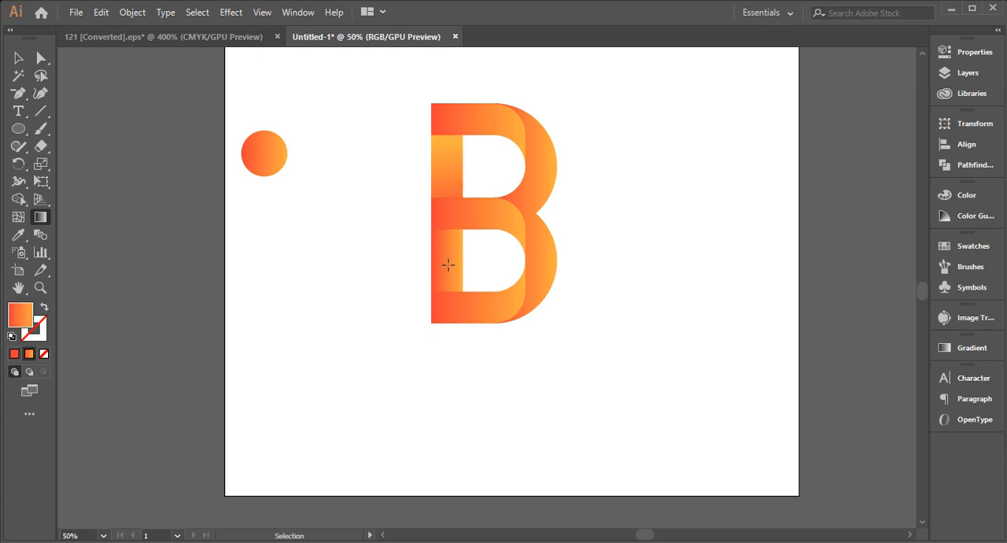
Redirect the lower stem piece's gradient vertically, running from red at the middle bar down to light orange above the bottom bar
left_click(448, 268)
left_click_drag(447, 211, 446, 276)
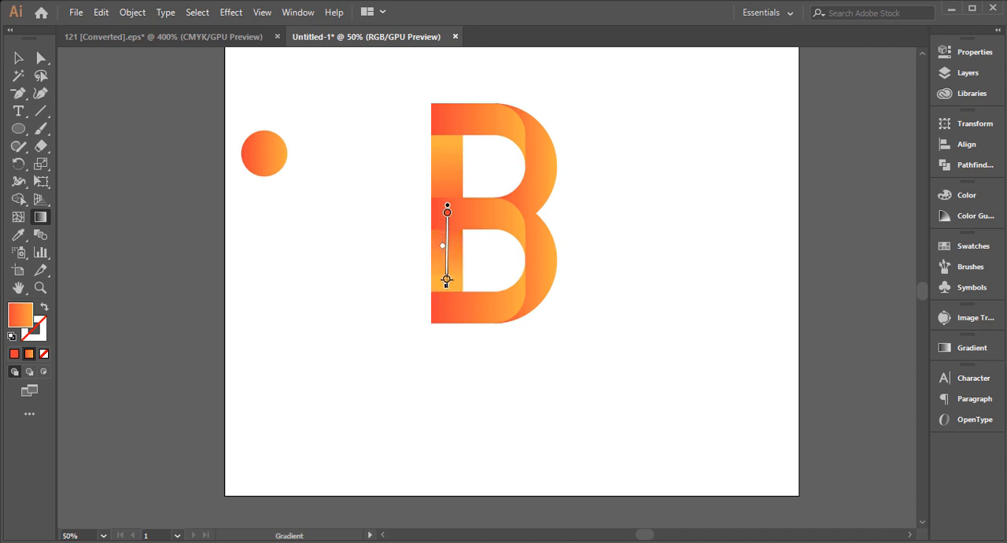
key("v")
left_click(239, 273)
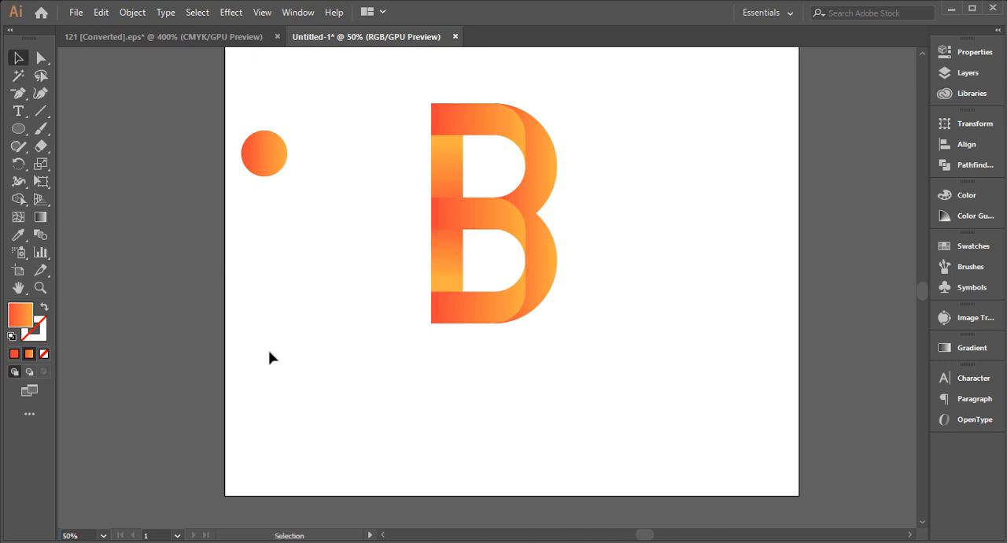
Delete the gradient sample circle so that only the letter B remains on the artboard
left_click(390, 271, "ctrl+alt")
left_click_drag(526, 384, 461, 387)
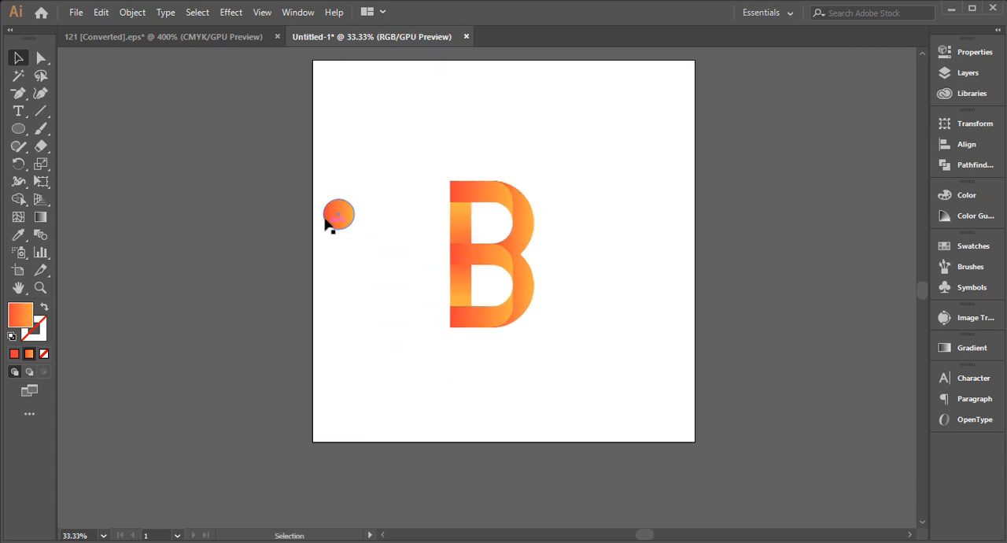
left_click_drag(365, 245, 365, 245)
key("Delete")
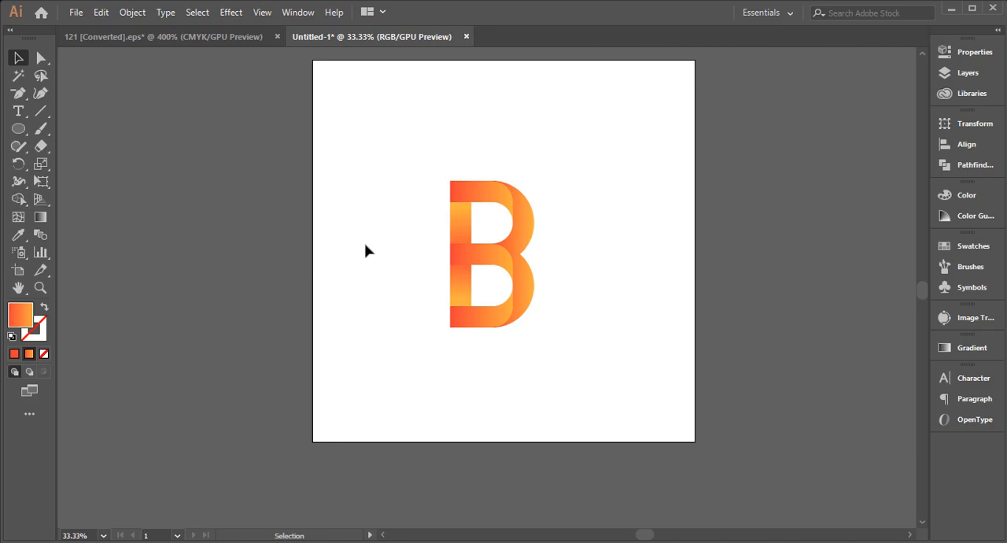